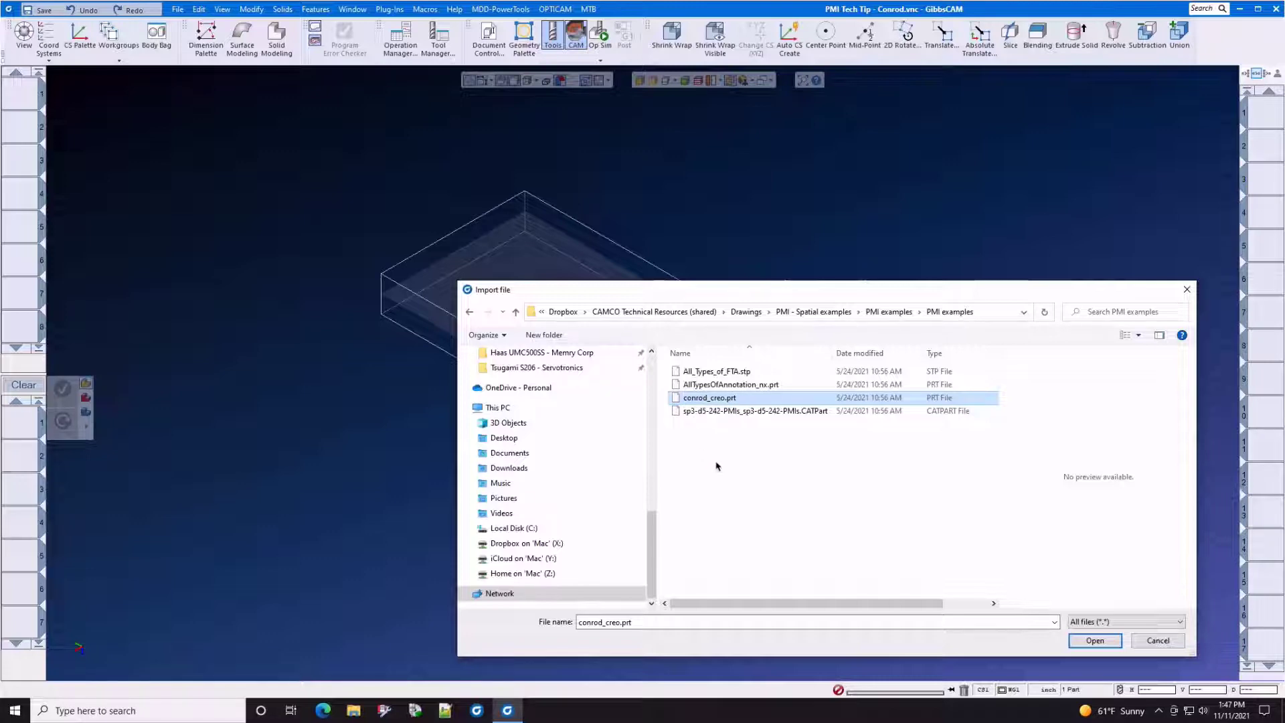
# Import the conrod_creo.prt model and display it in its CAD colors
pyautogui.click(1095, 642)
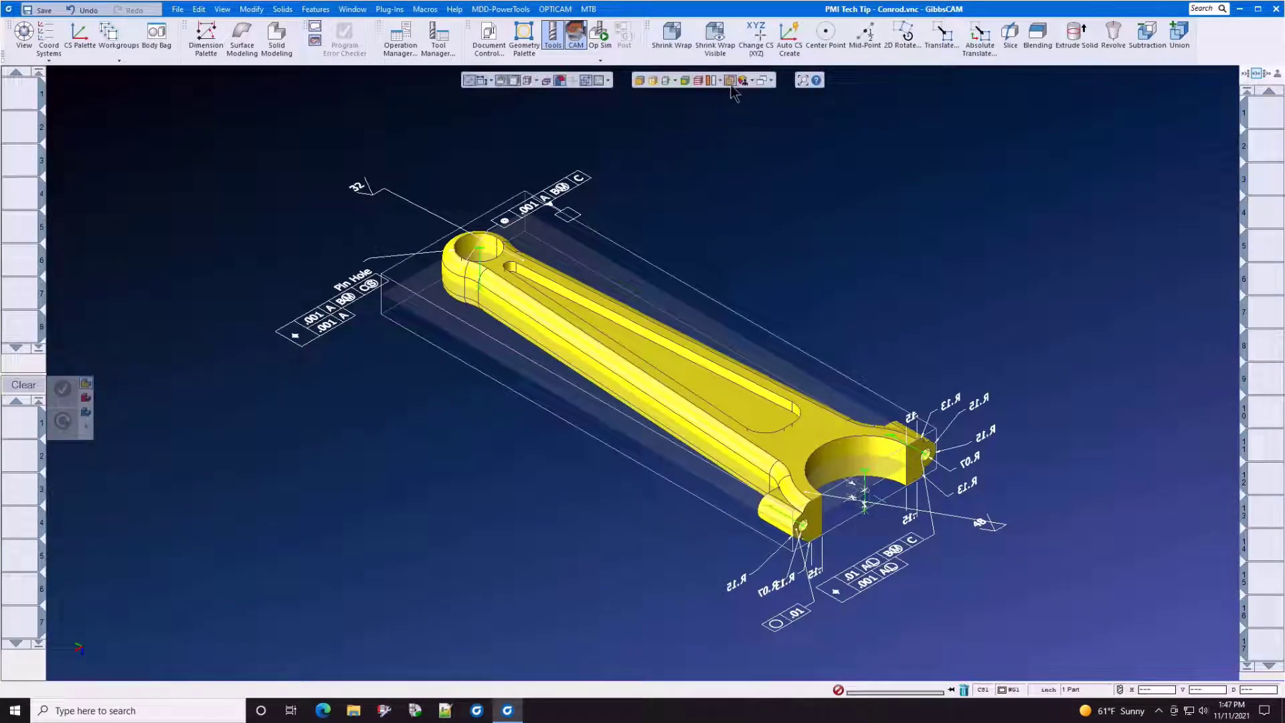
pyautogui.click(751, 82)
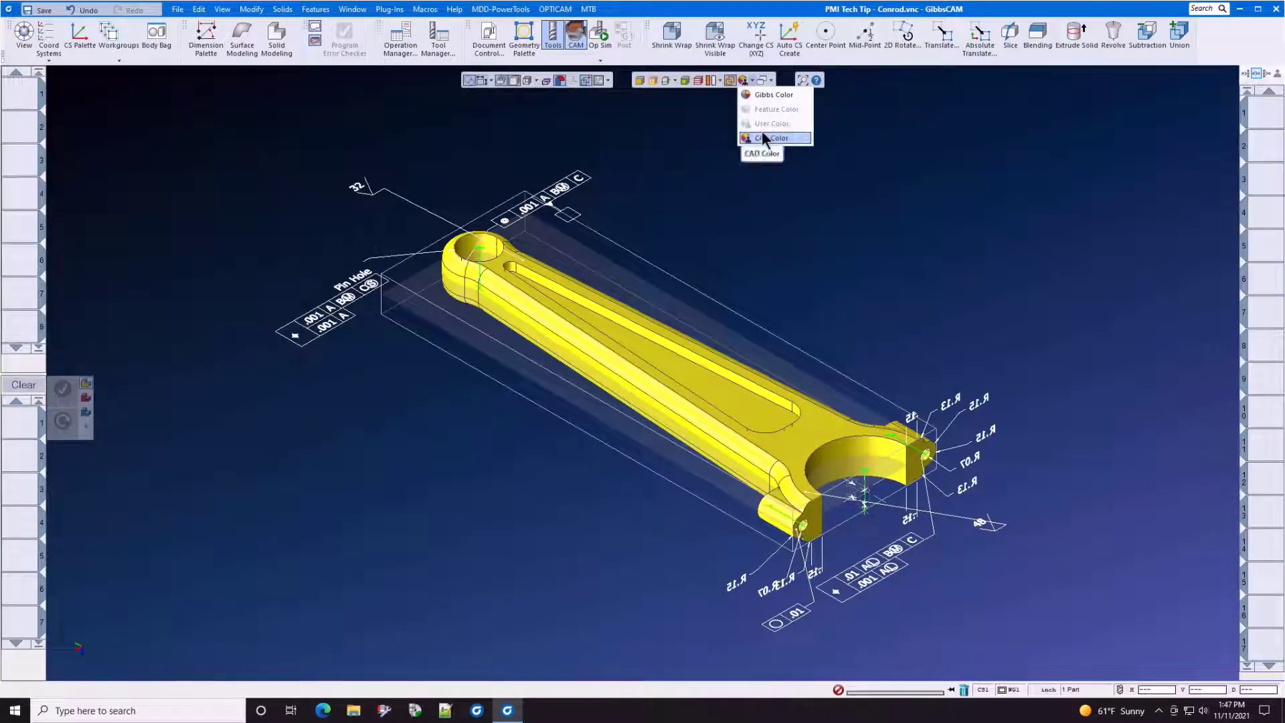
pyautogui.click(765, 136)
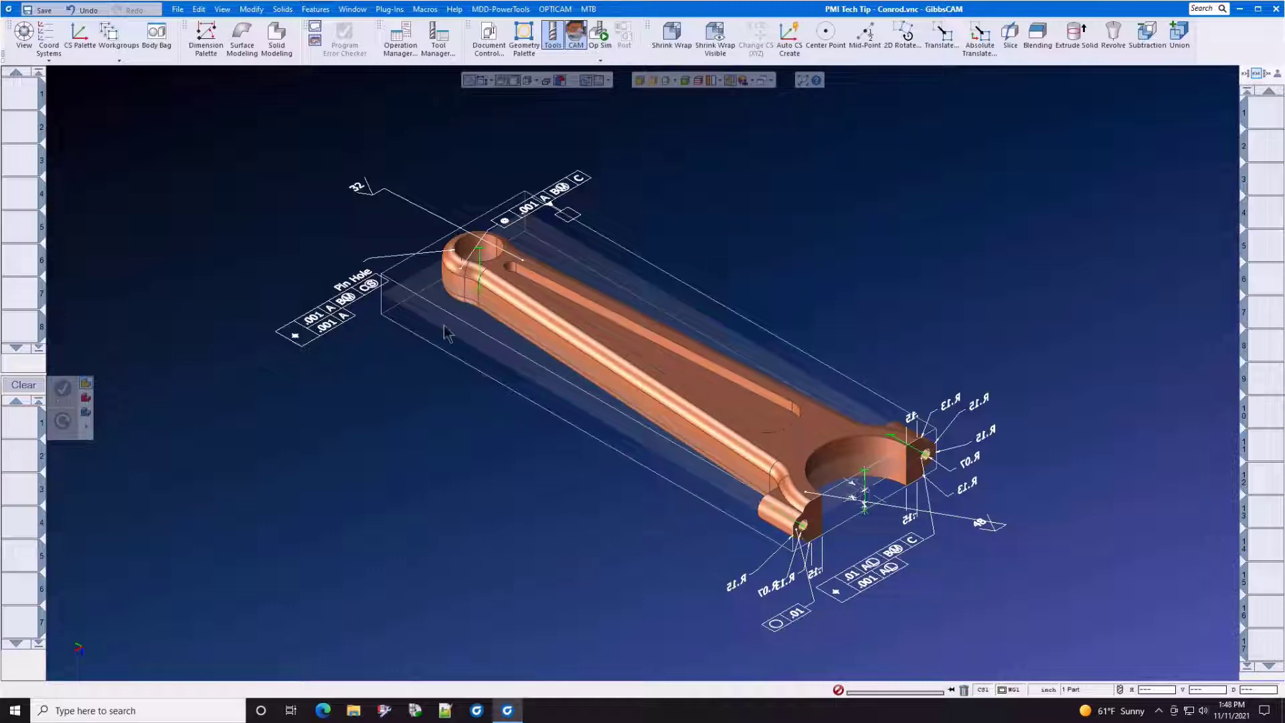
# Examine the PMI annotations on the connecting rod, including the pin hole tolerances and the callouts around the large bore
pyautogui.press('Left')
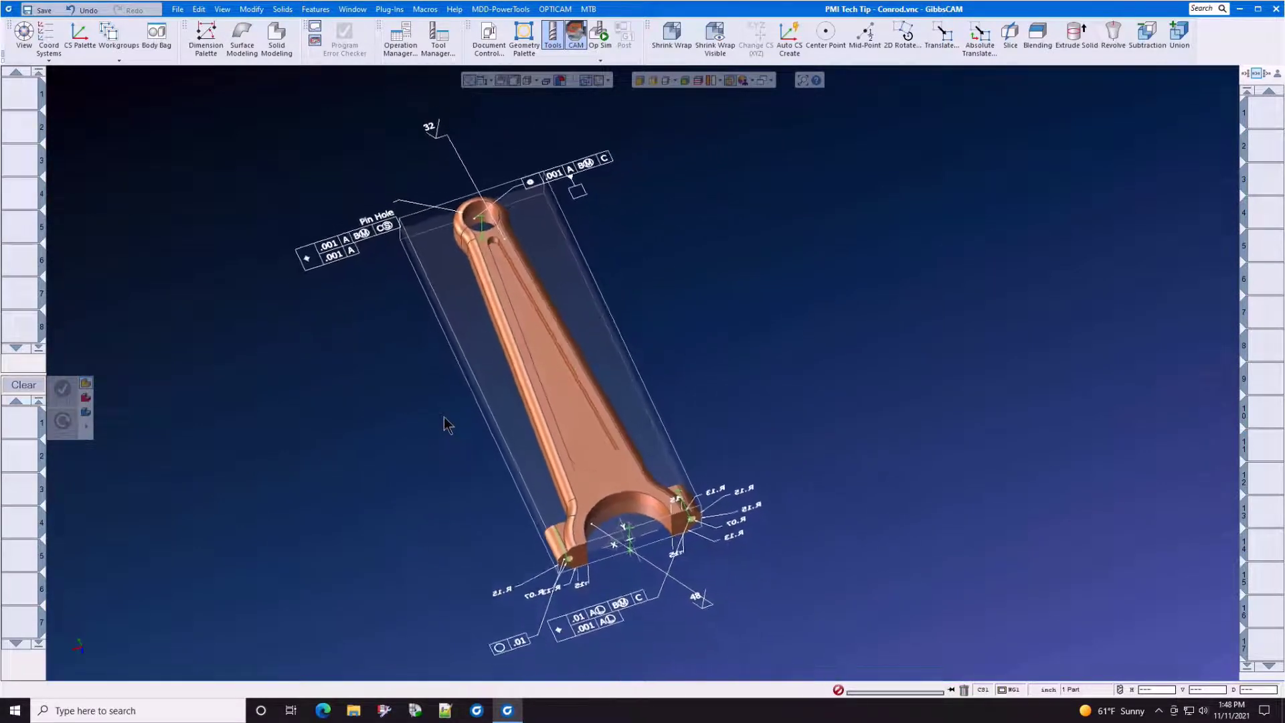
pyautogui.press('Left')
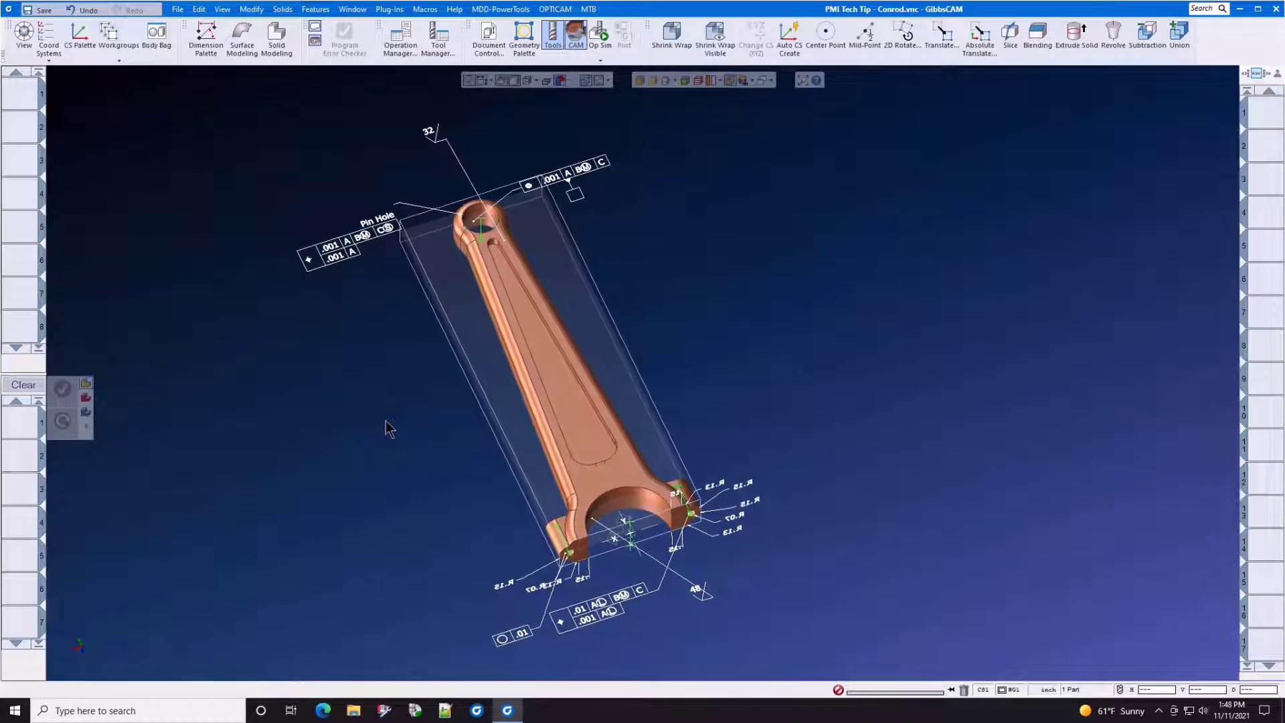
pyautogui.press('Left')
pyautogui.press('Left')
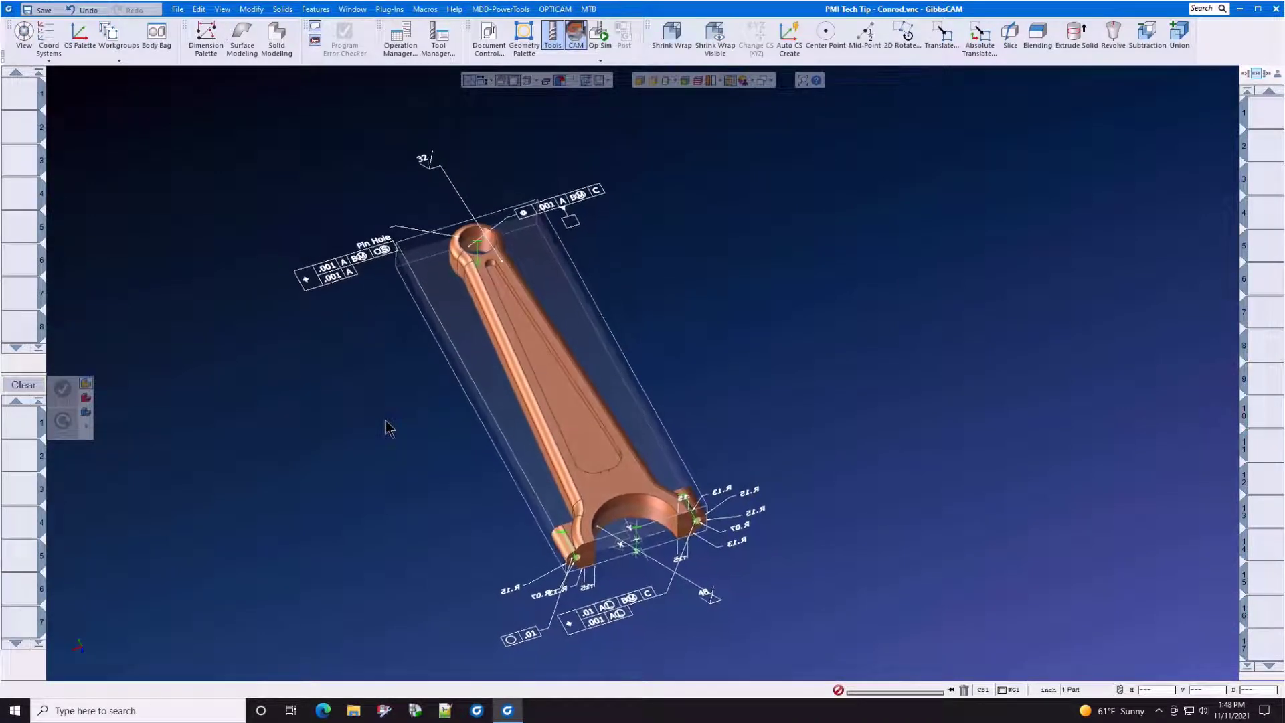
pyautogui.press('Left')
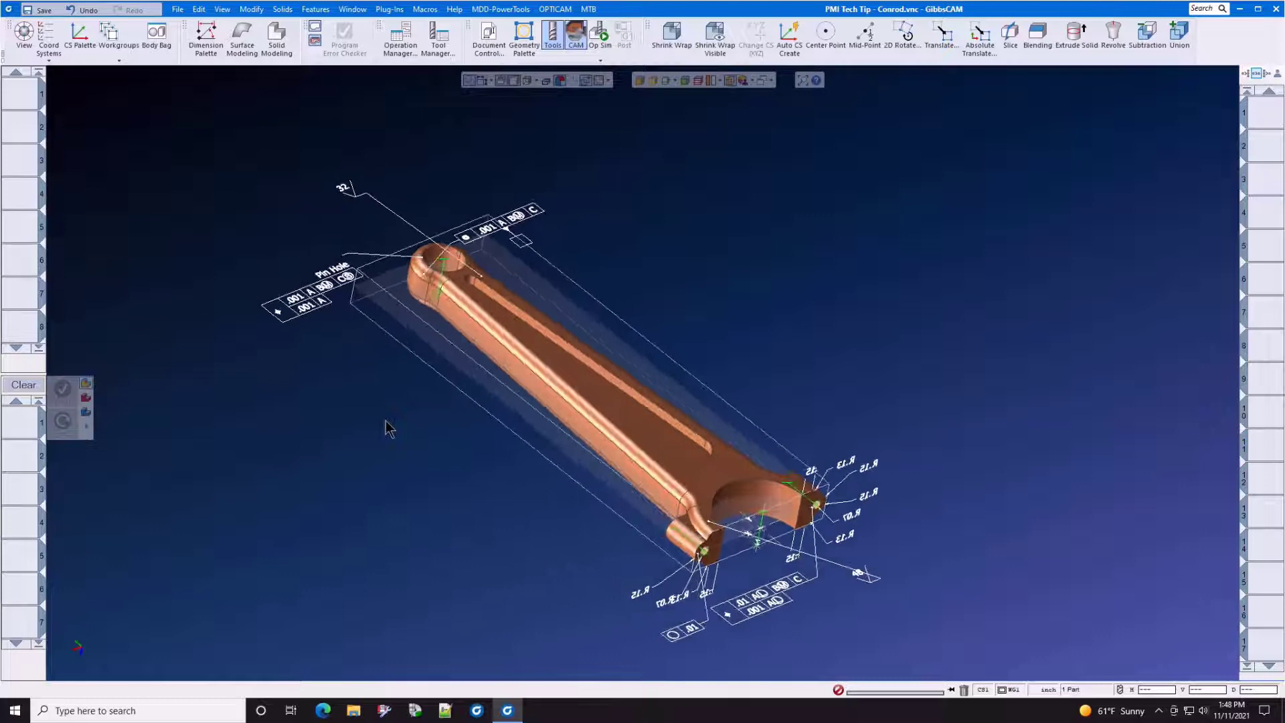
pyautogui.press('Left')
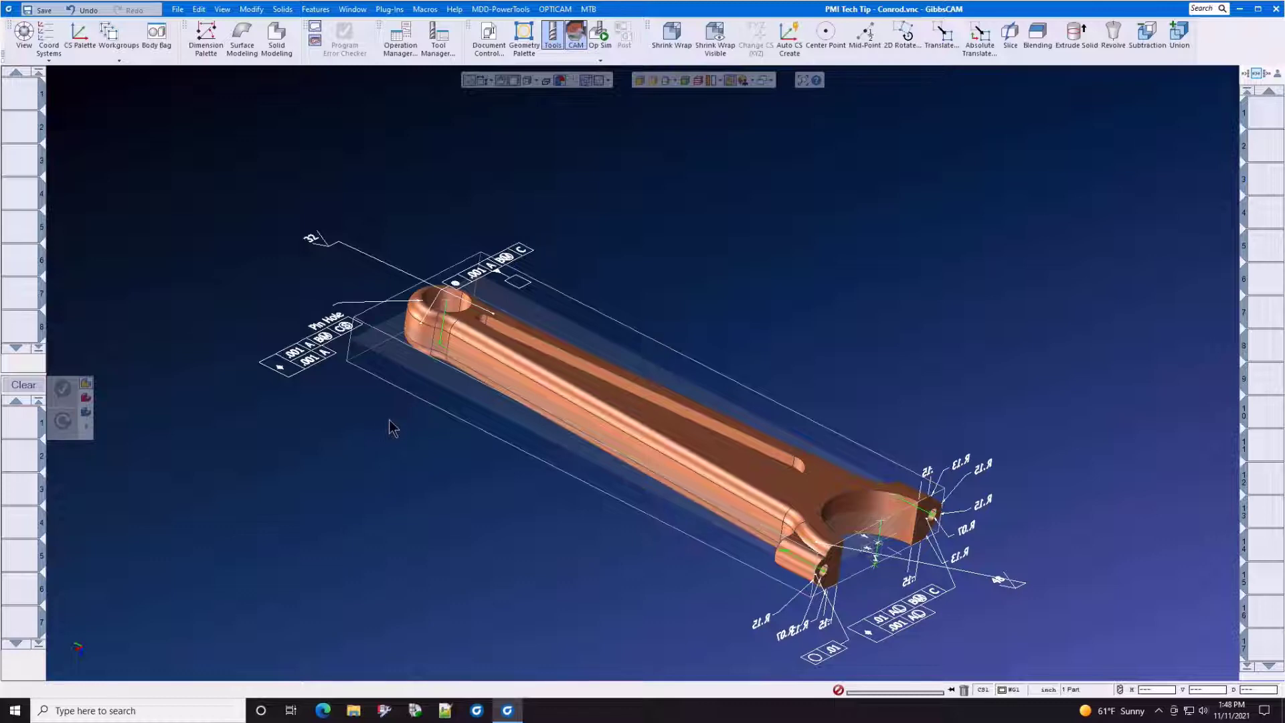
pyautogui.moveTo(389, 420); pyautogui.dragTo(412, 274, button='middle')
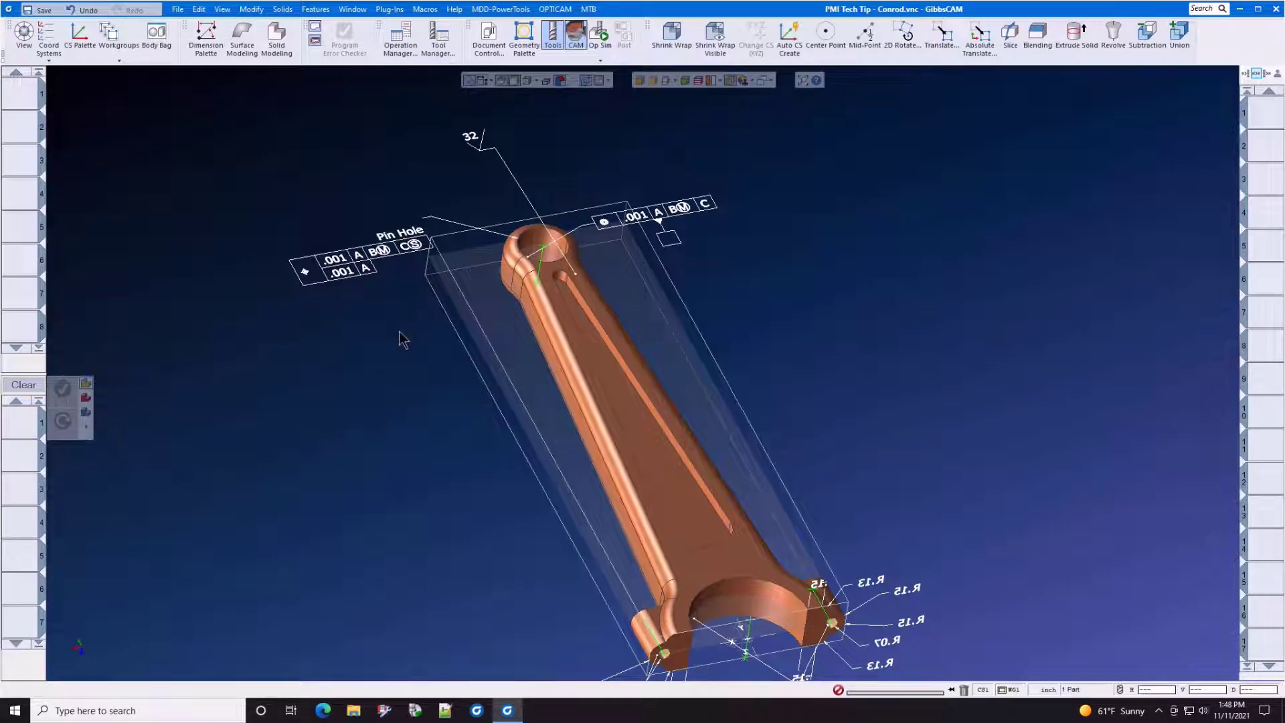
pyautogui.moveTo(401, 333); pyautogui.dragTo(411, 321, button='middle')
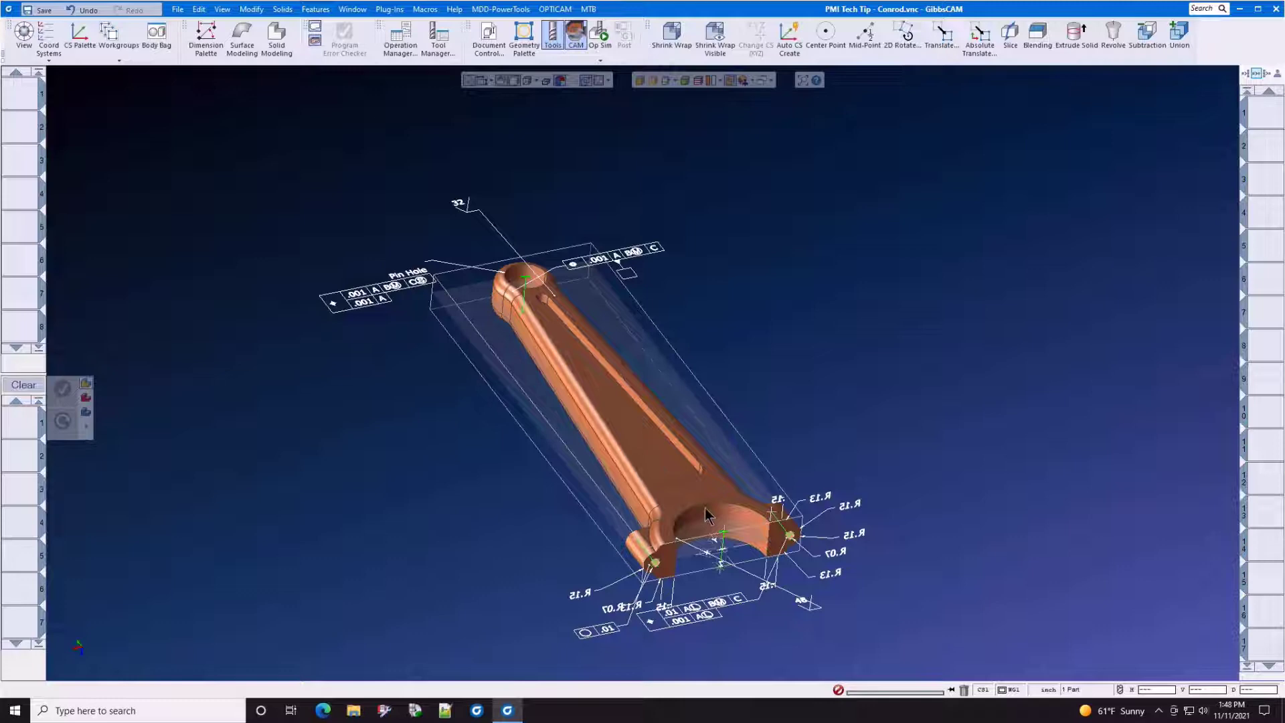
pyautogui.moveTo(680, 517); pyautogui.dragTo(624, 482, button='middle')
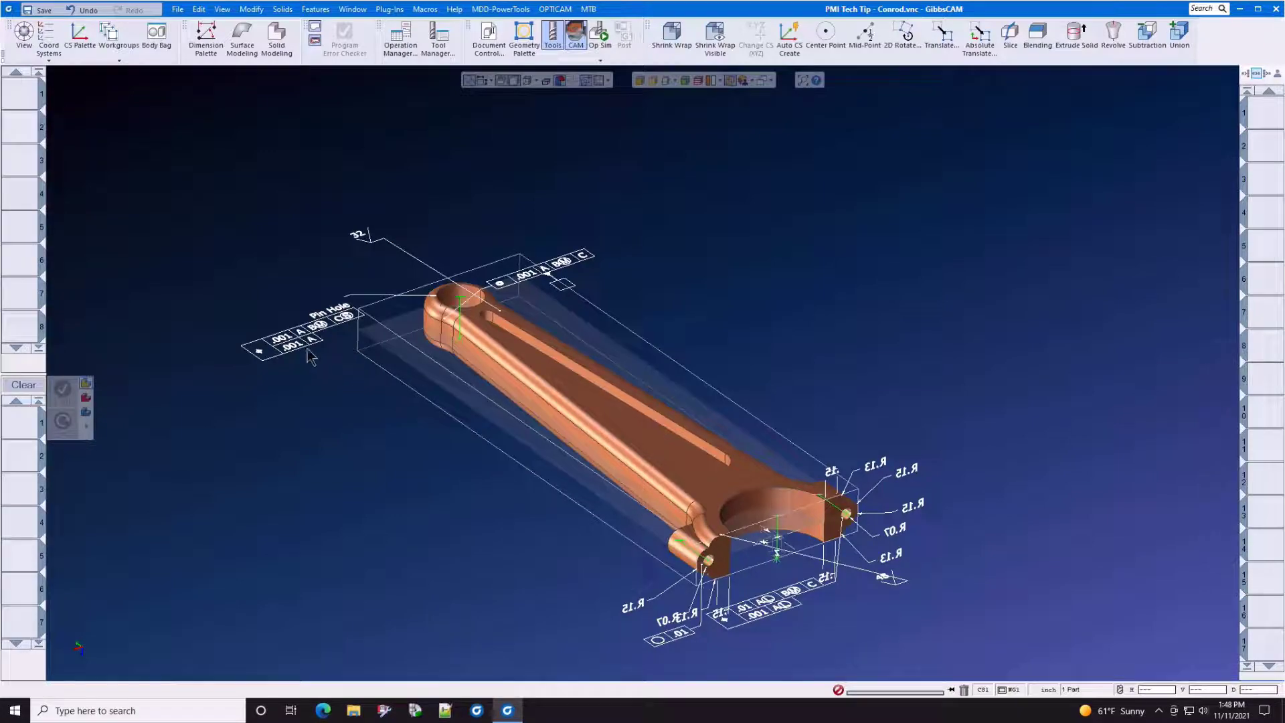
pyautogui.scroll(1, 442, 315)
pyautogui.moveTo(485, 288); pyautogui.dragTo(537, 268, button='middle')
pyautogui.moveTo(576, 119); pyautogui.dragTo(576, 171, button='middle')
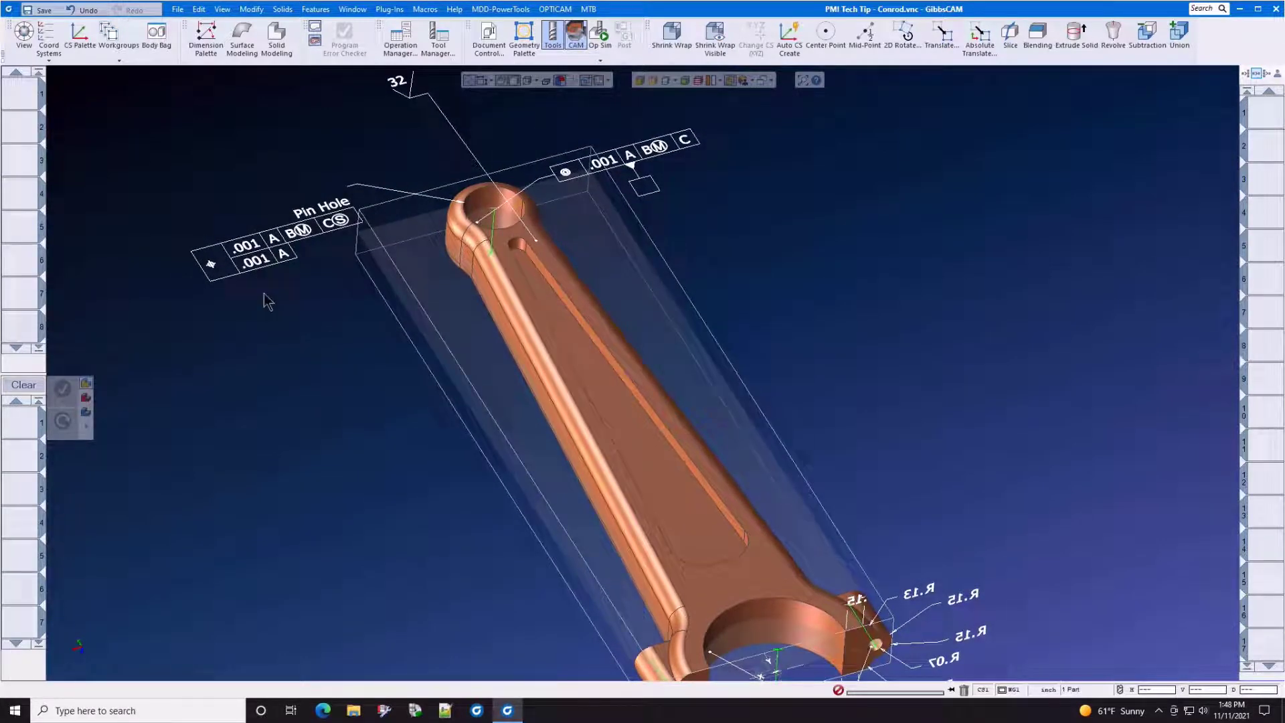
pyautogui.moveTo(429, 348); pyautogui.dragTo(393, 377, button='middle')
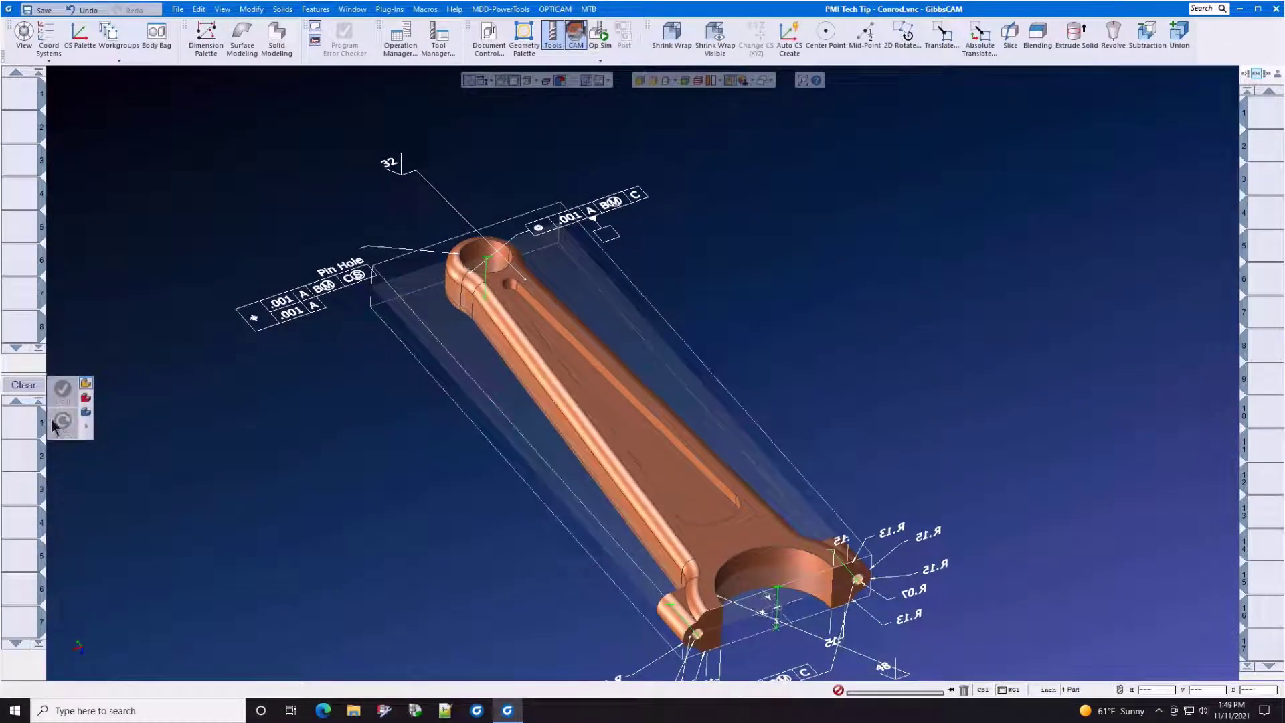
# Load the PMI Tech Tip - Conrod process list from Demo Processes and apply it to the pin hole face
pyautogui.rightClick(22, 420)
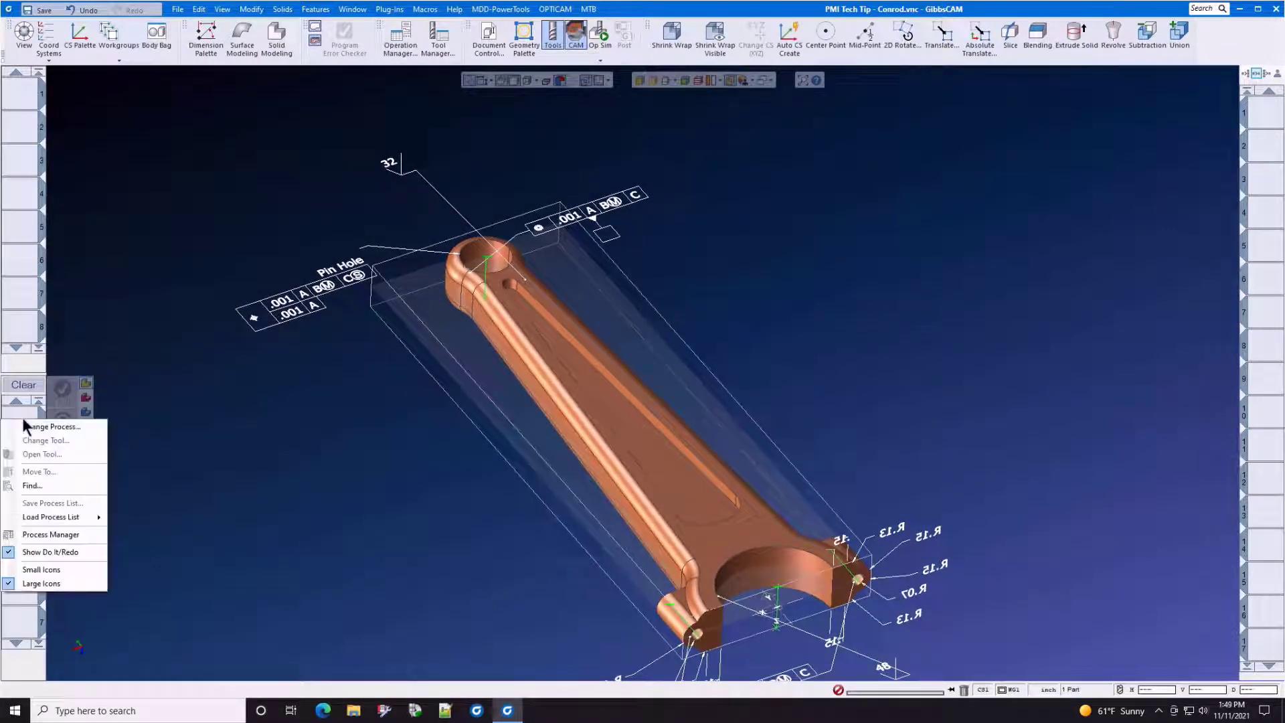
pyautogui.moveTo(61, 522)
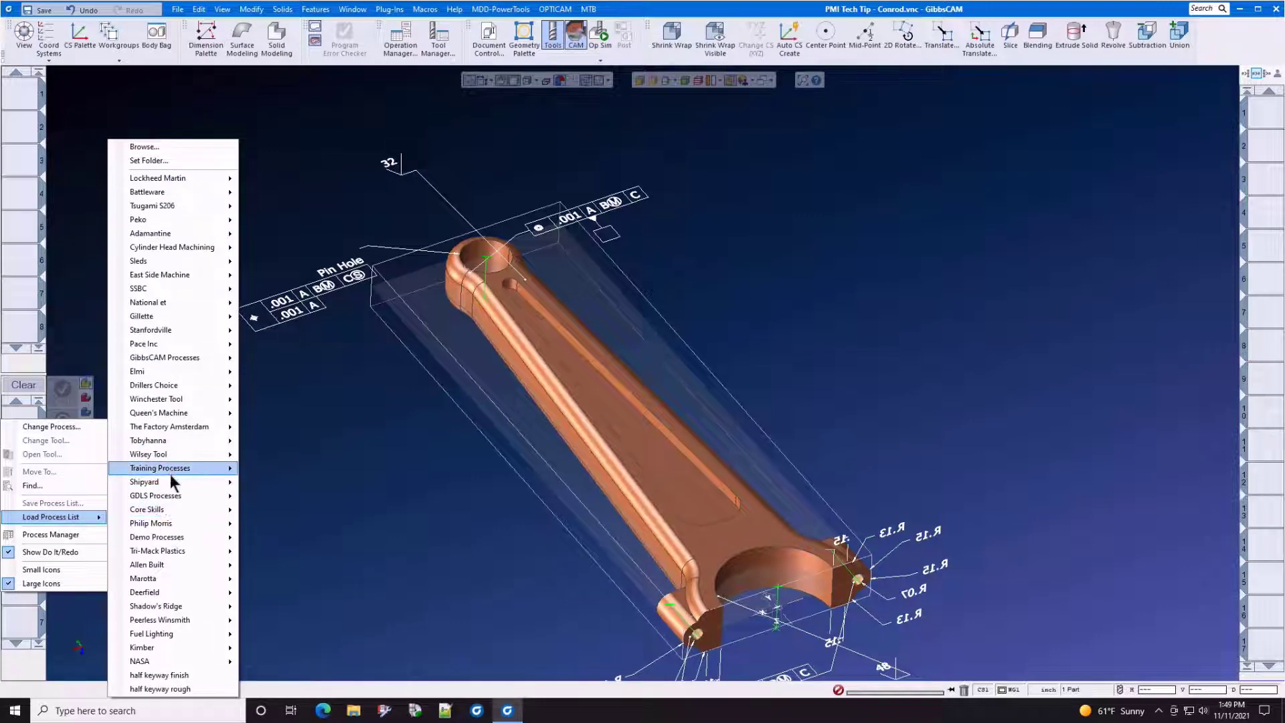
pyautogui.moveTo(170, 474)
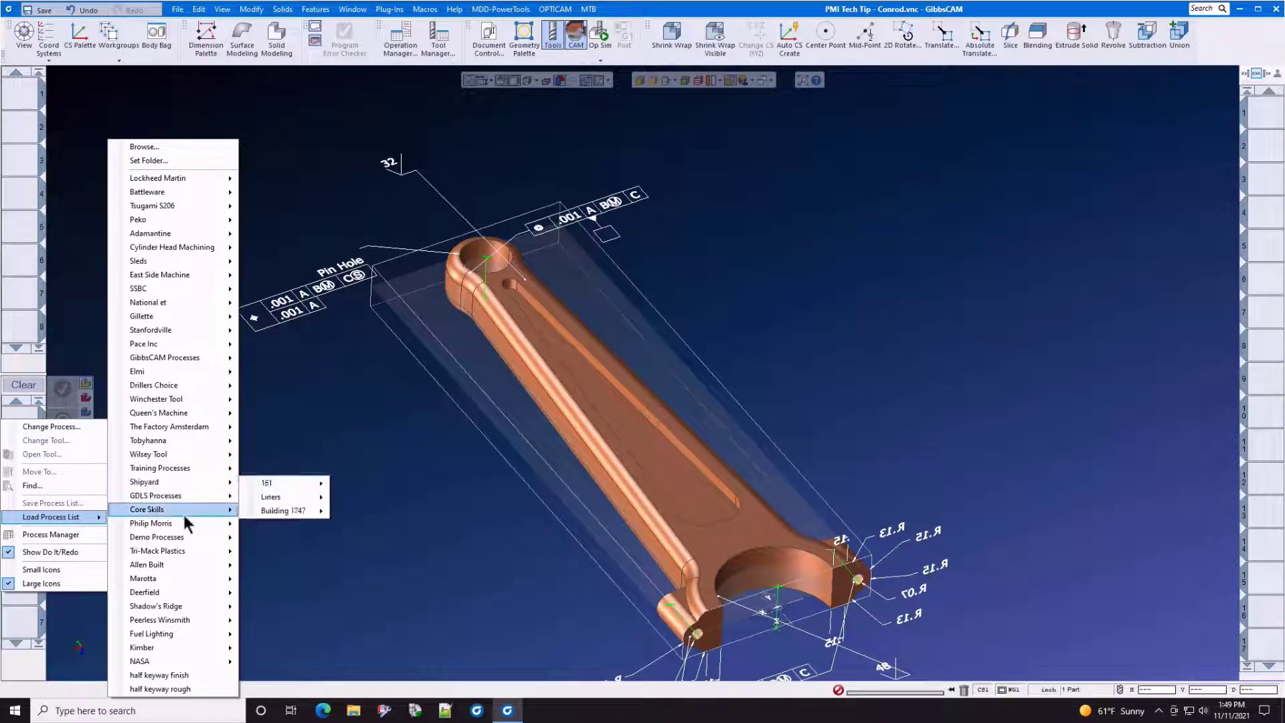
pyautogui.moveTo(200, 533)
pyautogui.click(291, 534)
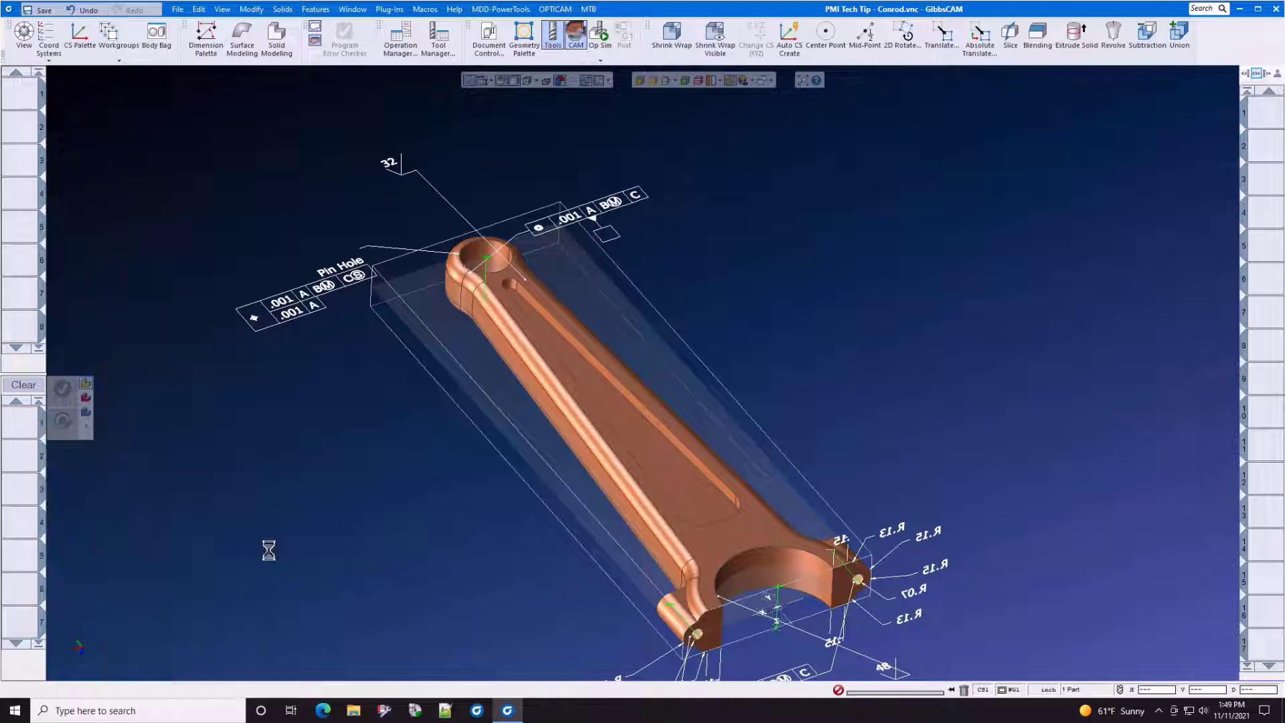
pyautogui.click(481, 296)
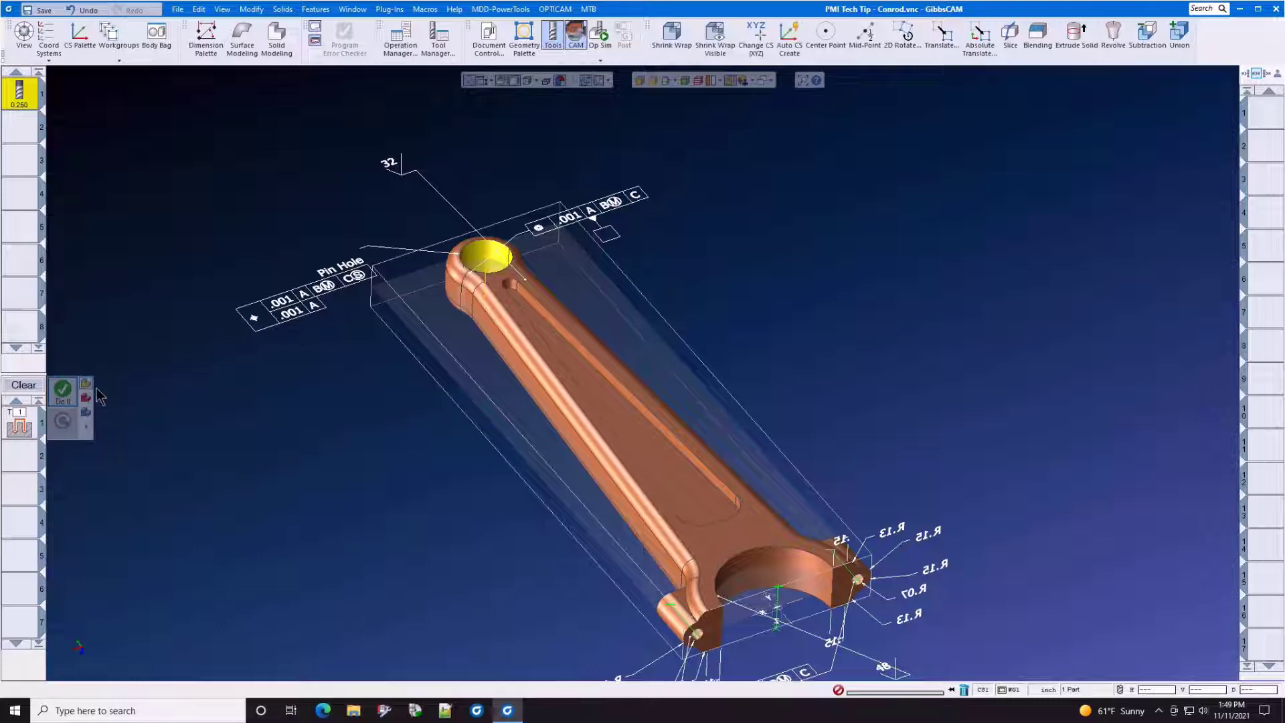
pyautogui.click(62, 389)
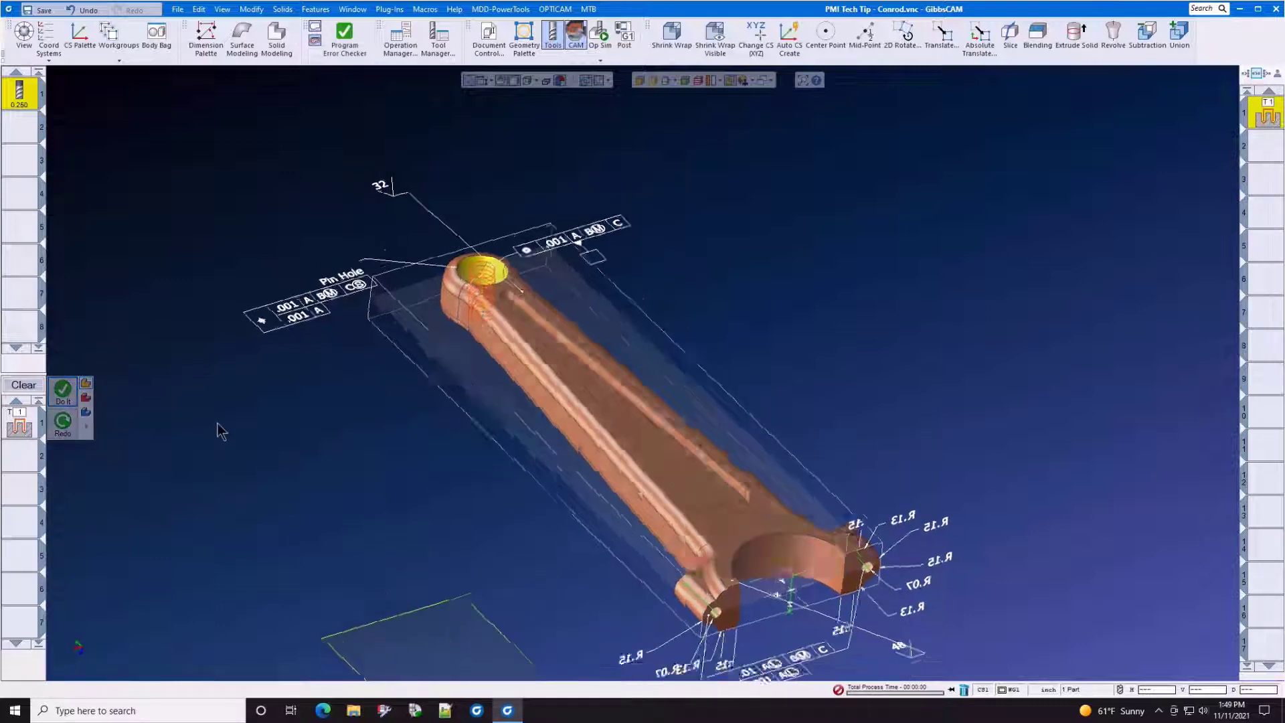
# Examine the generated pin hole toolpath from several viewing angles
pyautogui.press('Left')
pyautogui.press('Left')
pyautogui.press('Left')
pyautogui.press('Left')
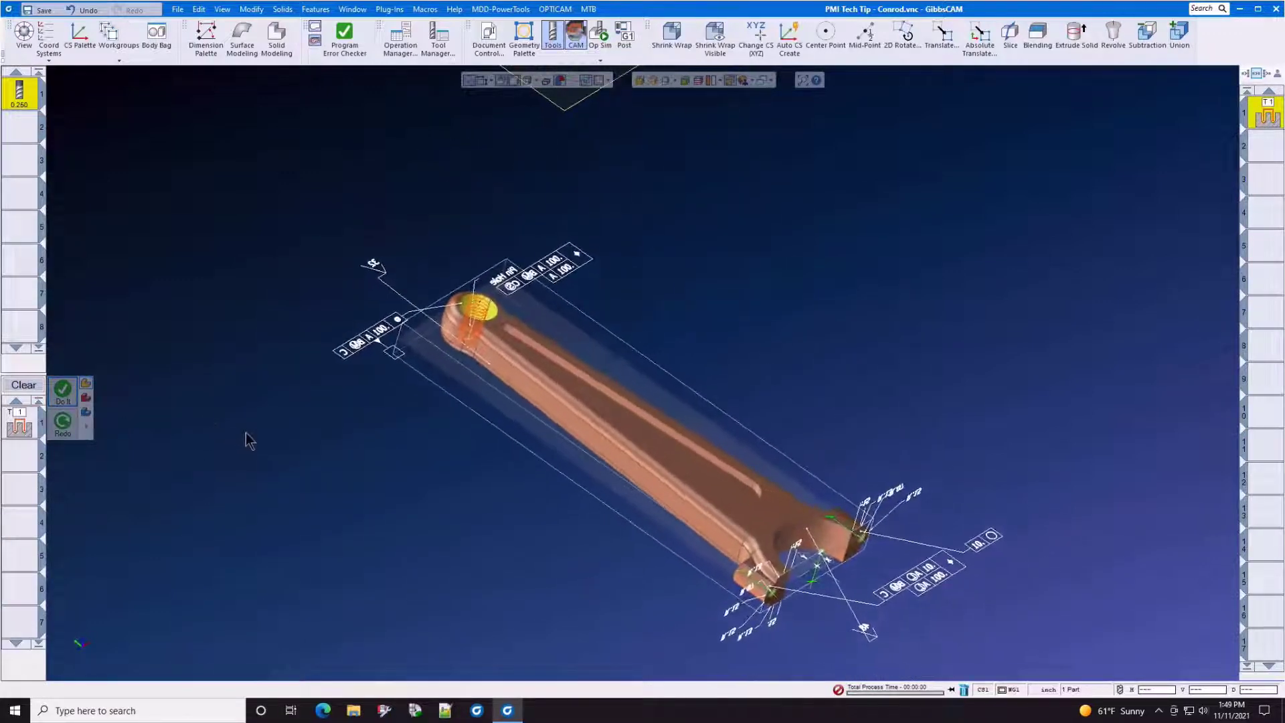
pyautogui.press('Left')
pyautogui.press('Left')
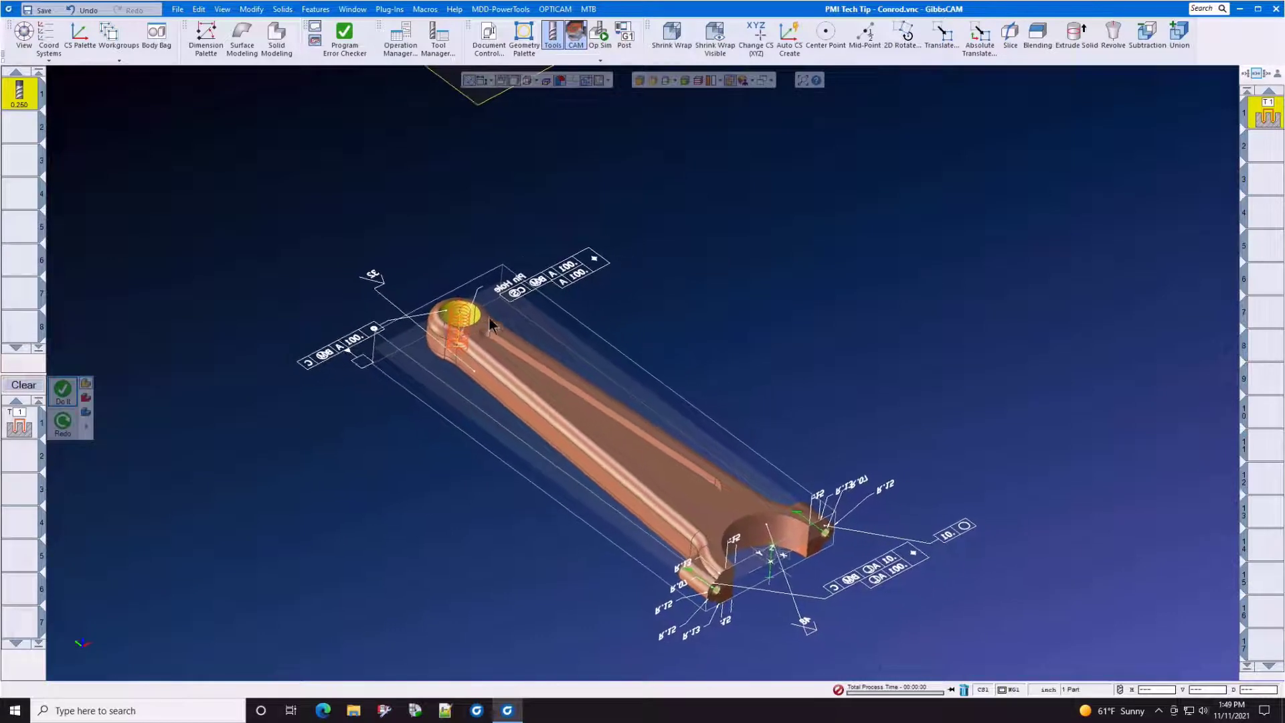
pyautogui.press('Left')
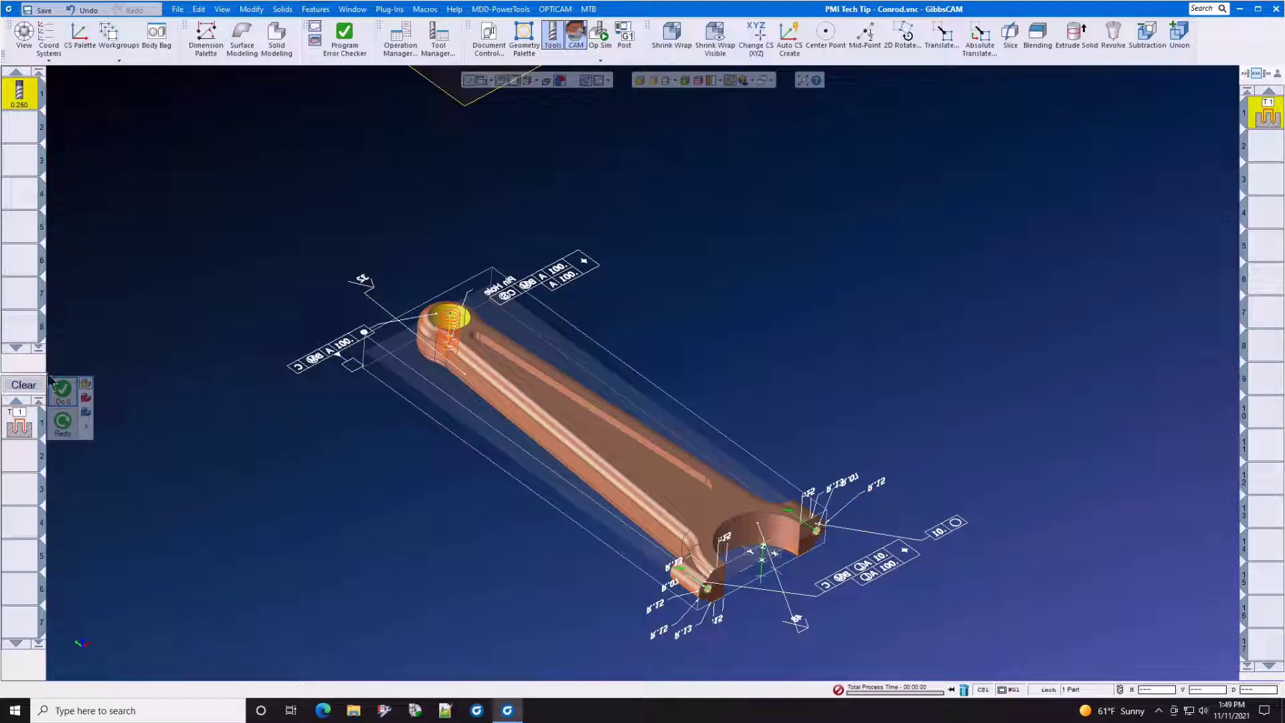
# Clear the process list and load the PMI Tech Tip - Conrod Bore processes from Demo Processes
pyautogui.click(23, 387)
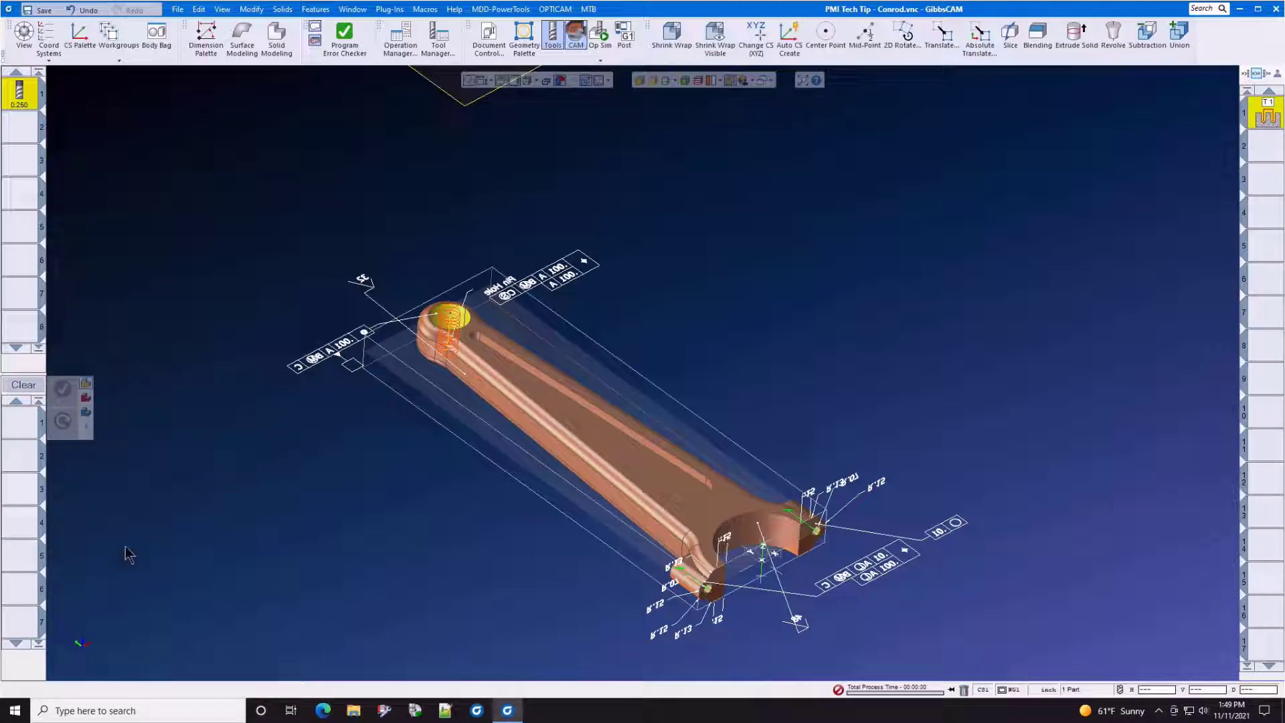
pyautogui.moveTo(80, 644)
pyautogui.click(93, 669)
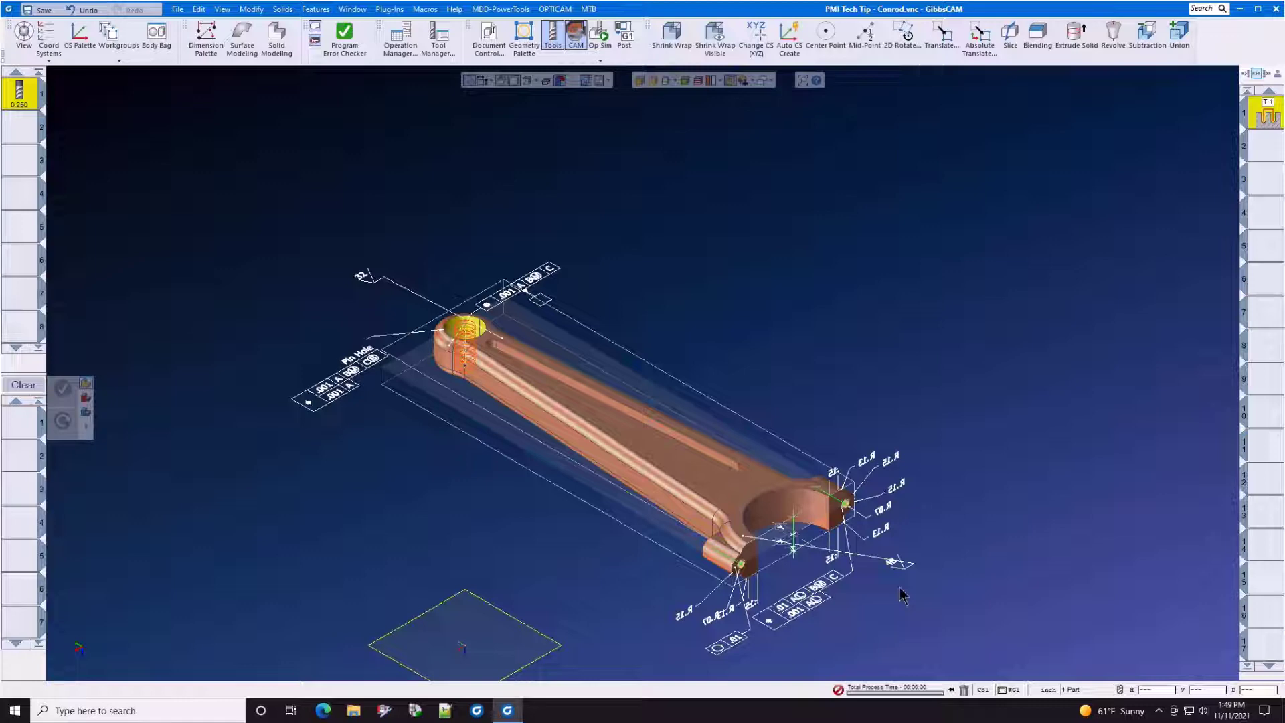
pyautogui.moveTo(900, 588); pyautogui.dragTo(702, 526, button='middle')
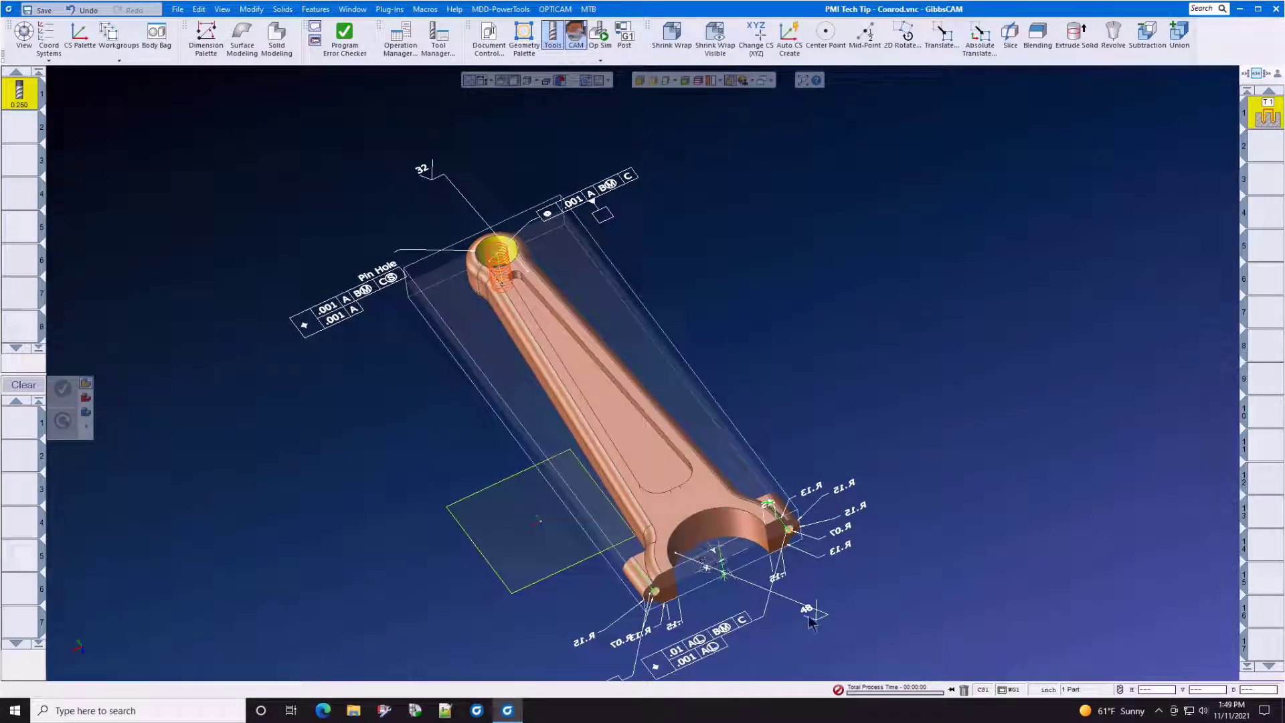
pyautogui.moveTo(805, 653); pyautogui.dragTo(520, 551, button='middle')
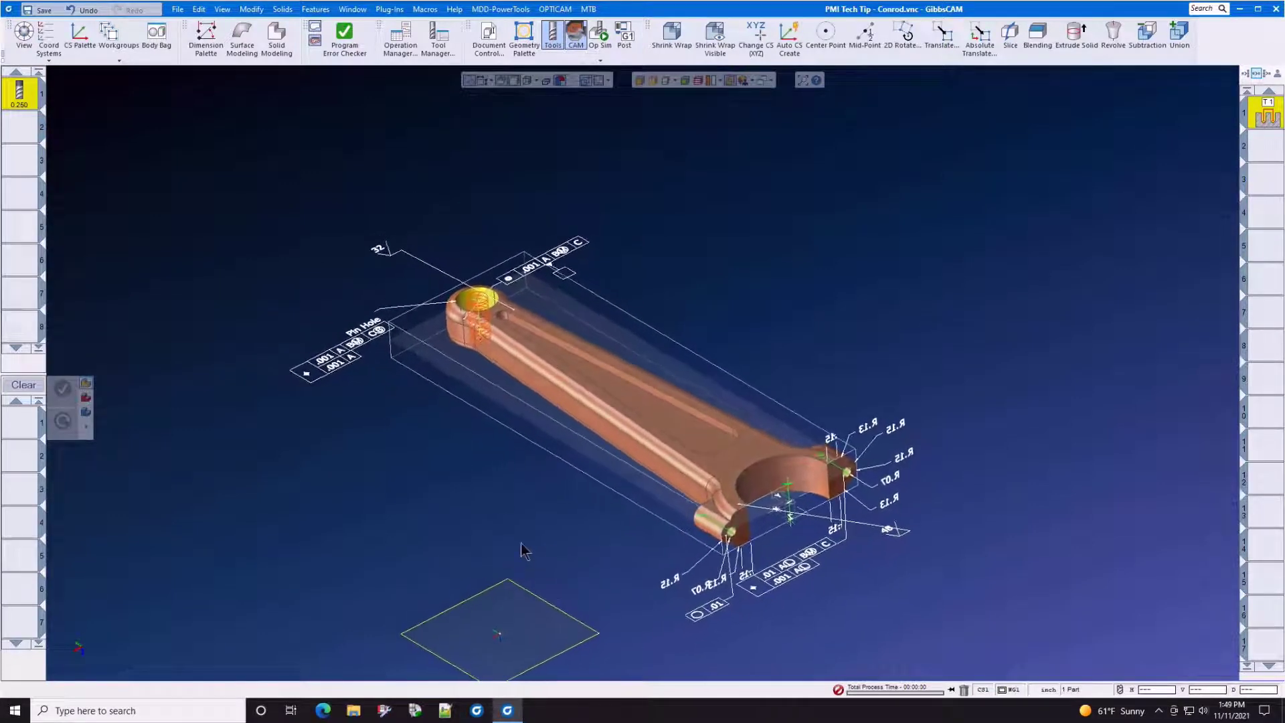
pyautogui.rightClick(13, 423)
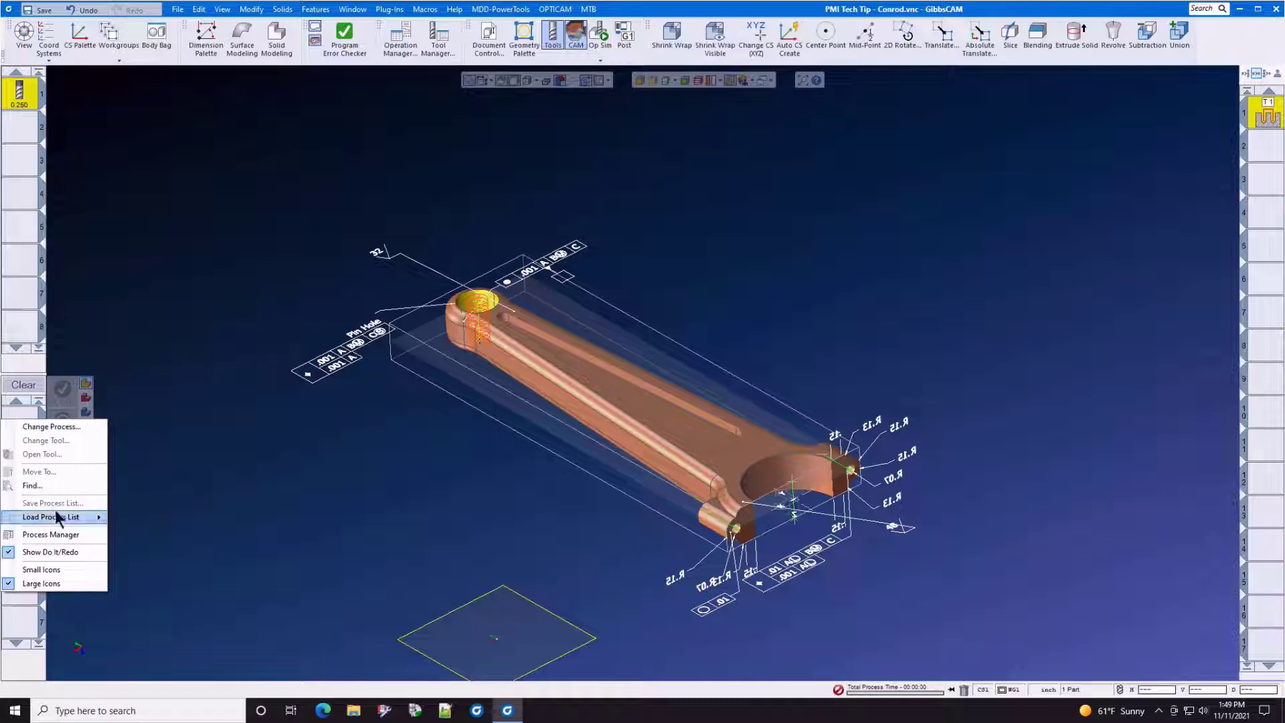
pyautogui.moveTo(172, 539)
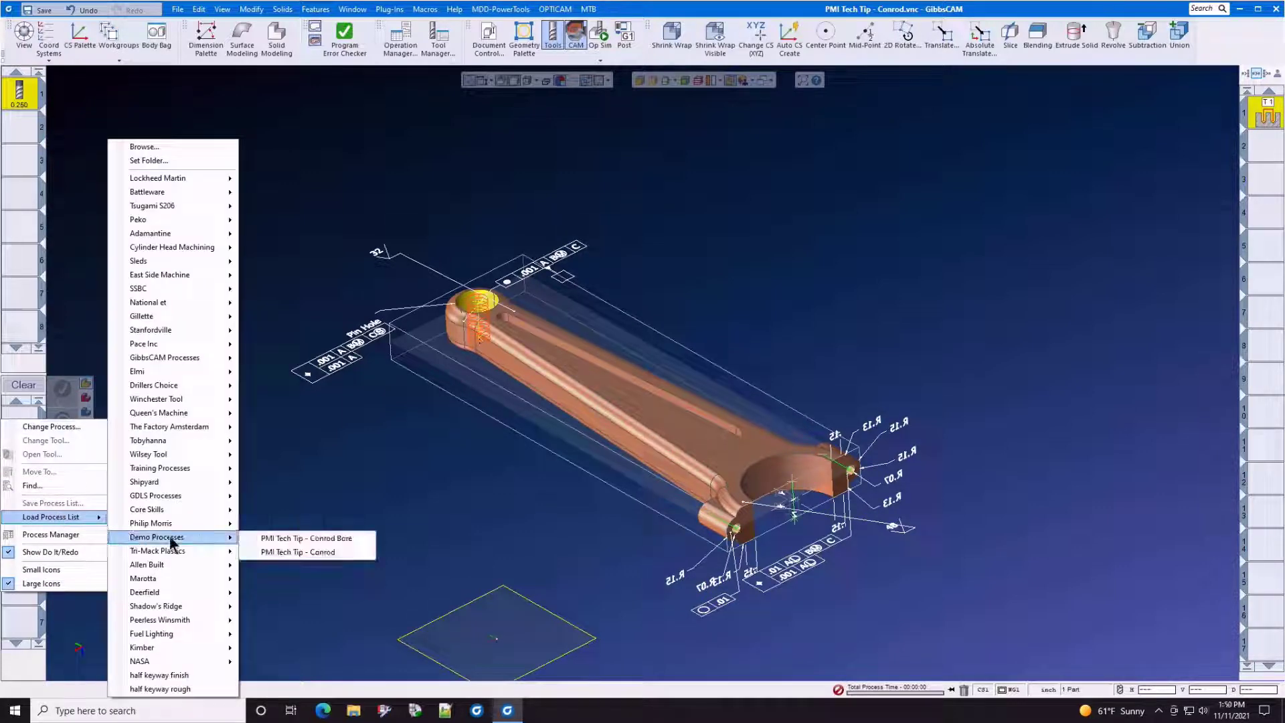
pyautogui.click(275, 540)
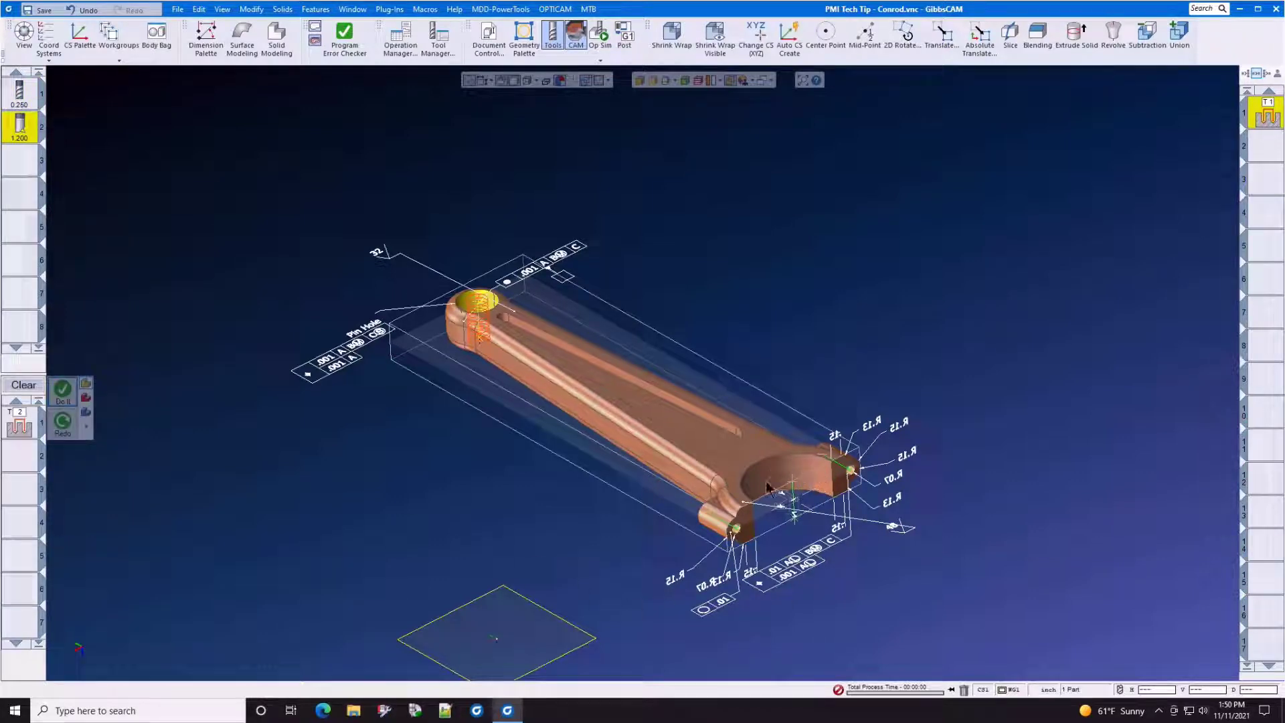
# Open the Fine Bore hole process, apply it to the large bore face at the rod's open end, and close its settings
pyautogui.moveTo(615, 592); pyautogui.dragTo(431, 525, button='middle')
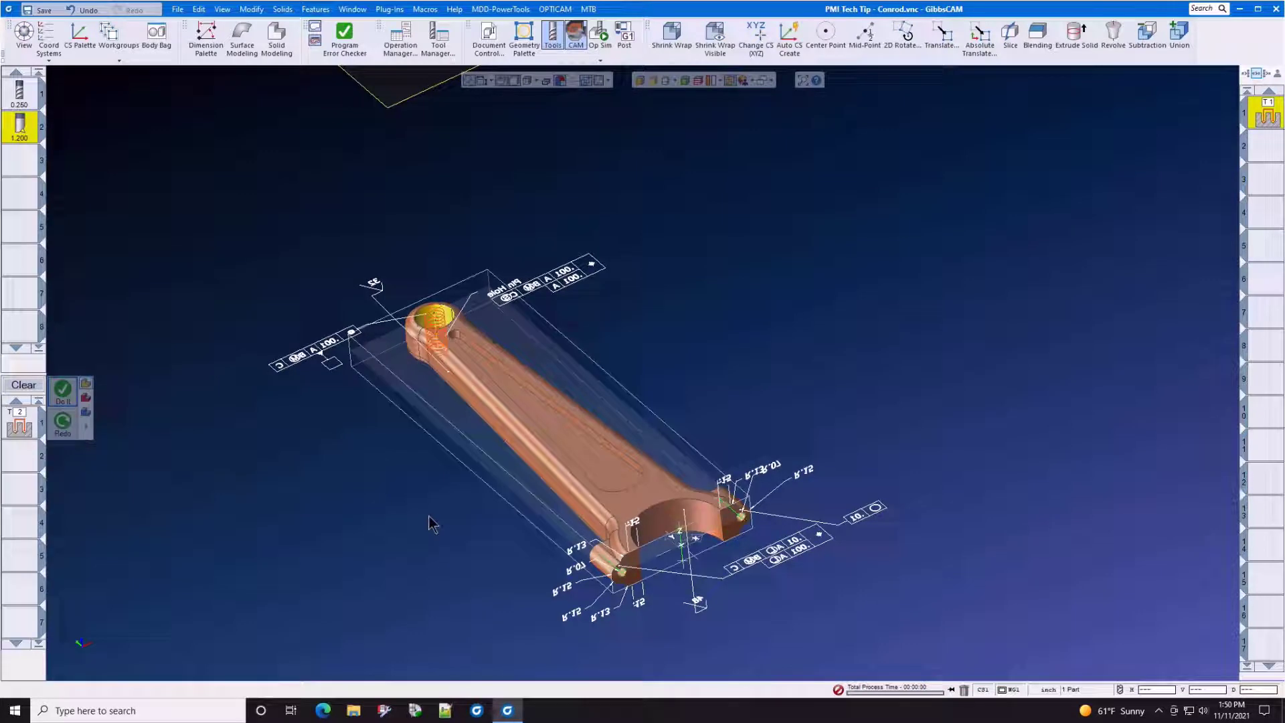
pyautogui.click(26, 419)
pyautogui.doubleClick(26, 418)
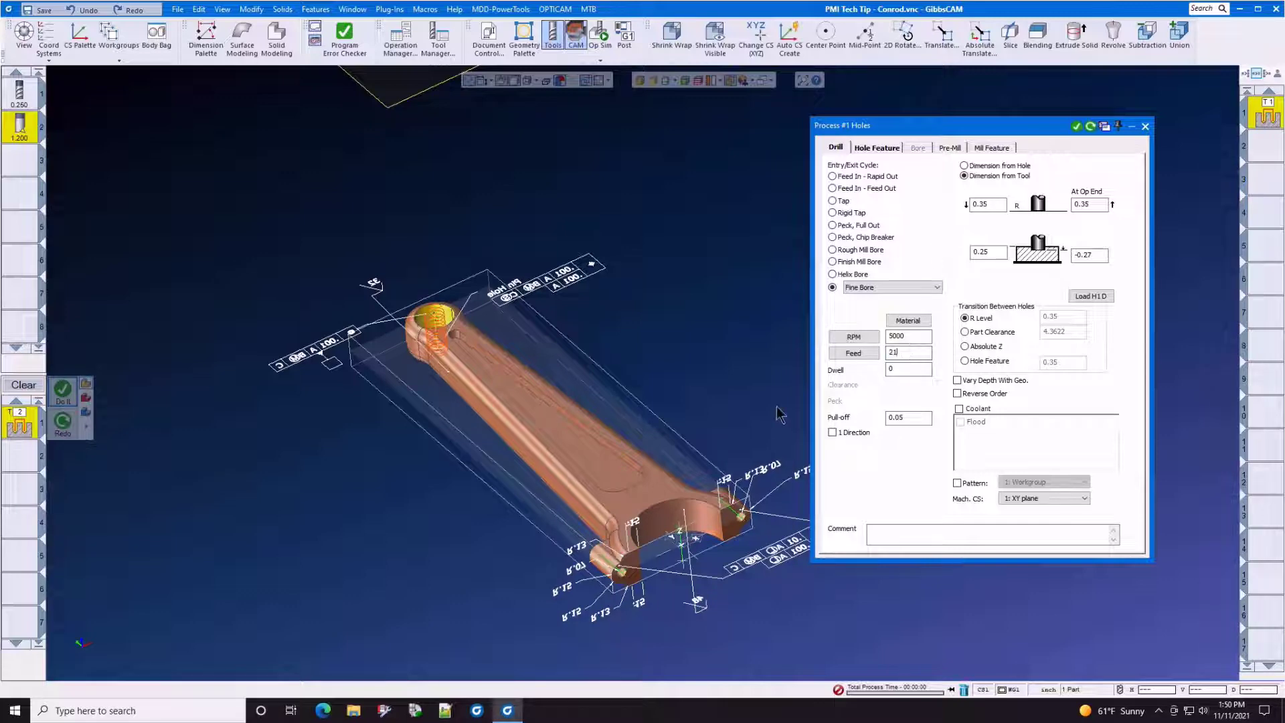
pyautogui.click(683, 553)
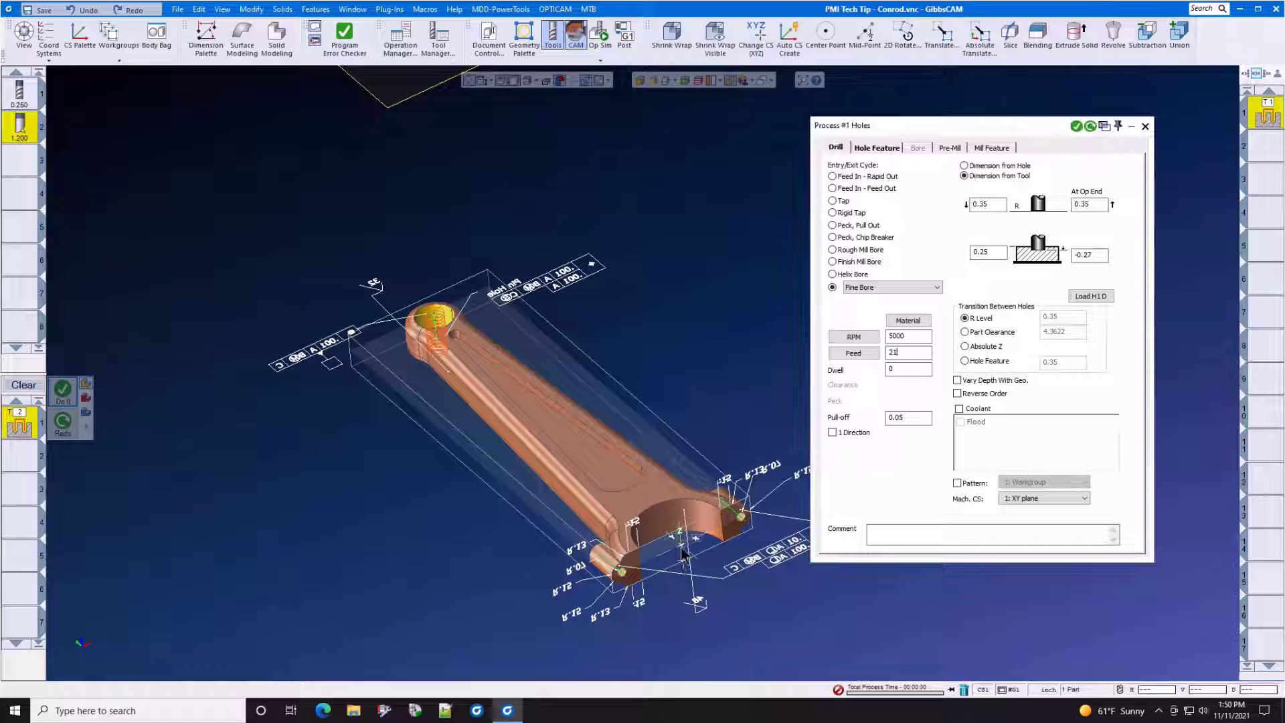
pyautogui.click(1076, 127)
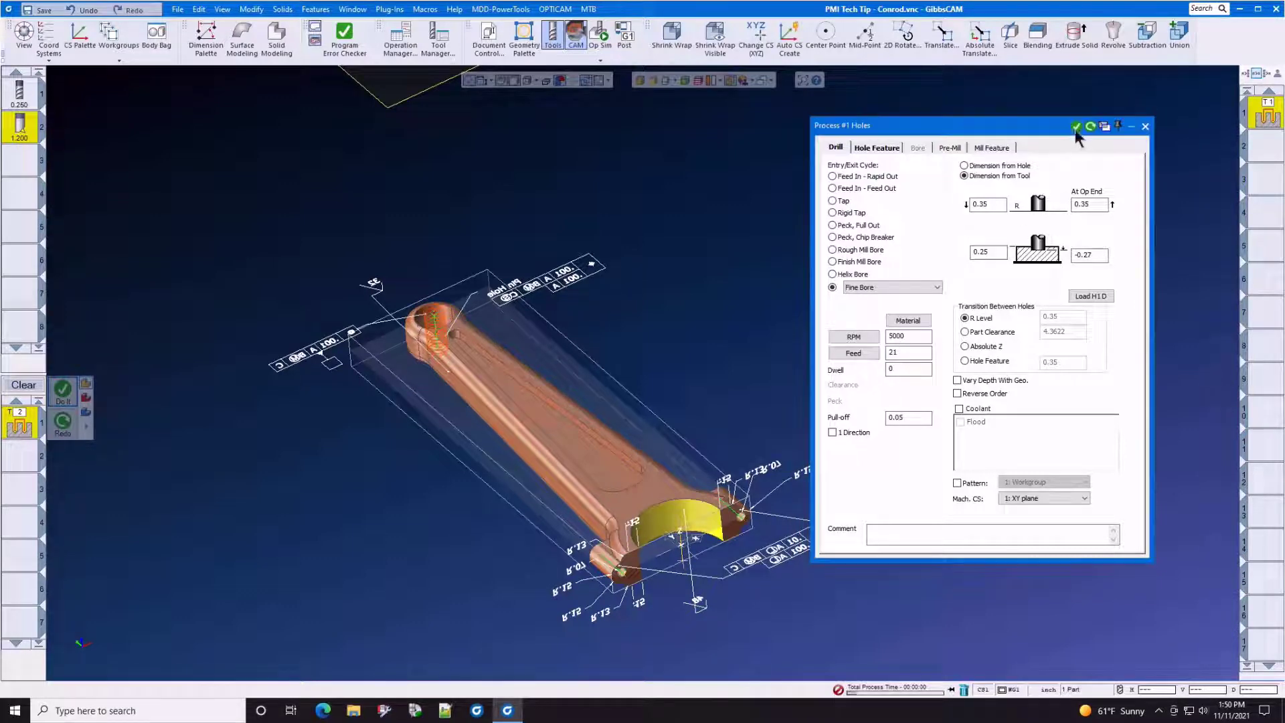
pyautogui.click(1146, 127)
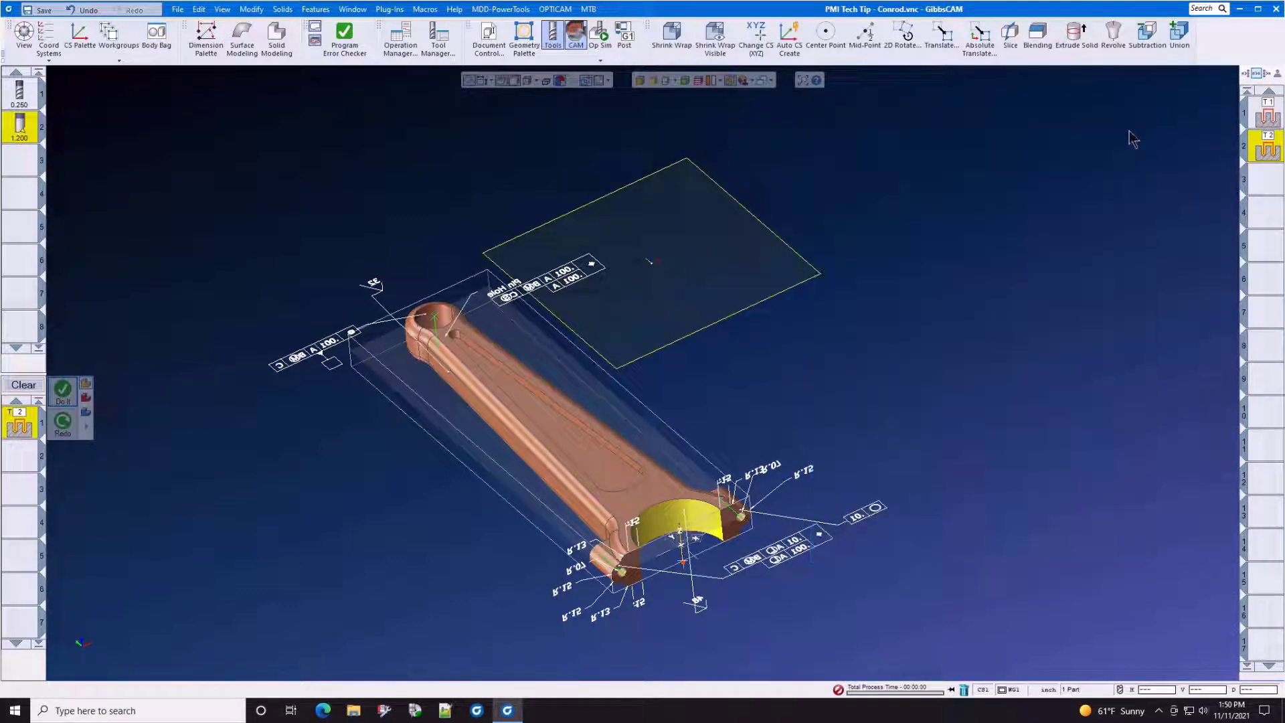
pyautogui.moveTo(520, 178); pyautogui.dragTo(469, 184, button='middle')
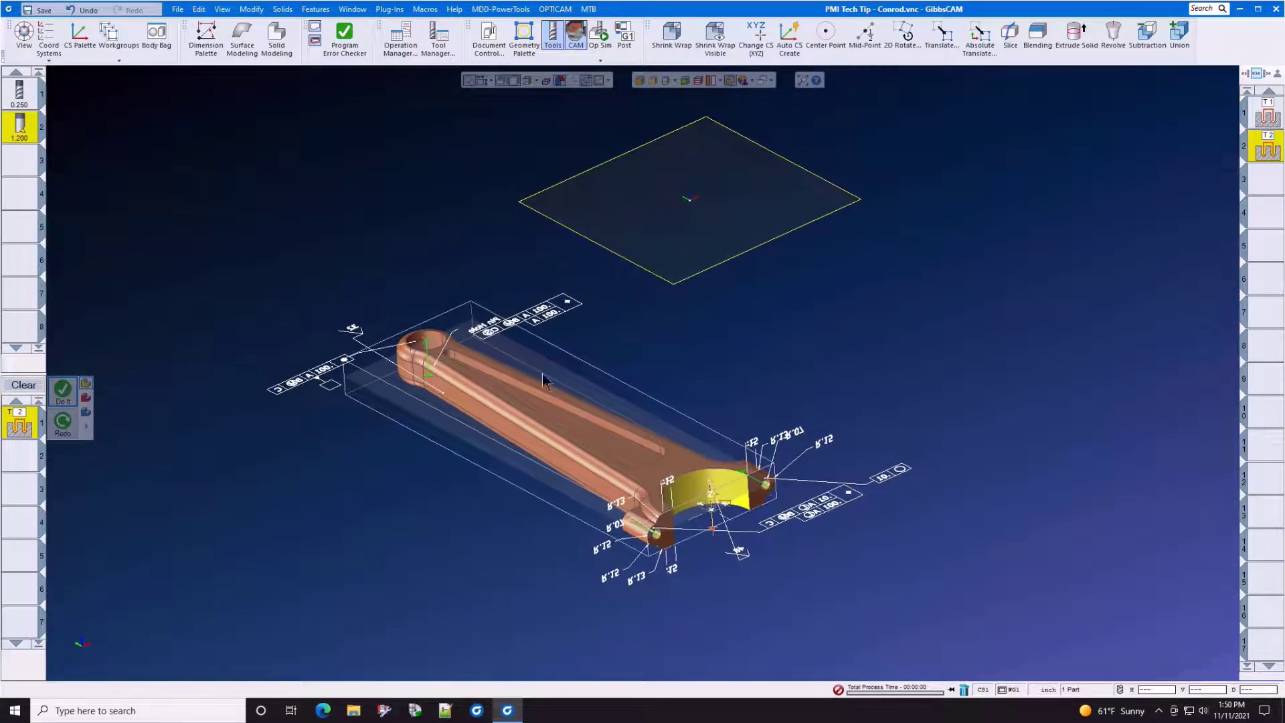
# Select the connecting rod body and run the Op Sim machining simulation of the pin hole and large bore operations, adjusting the playback speed
pyautogui.click(547, 396)
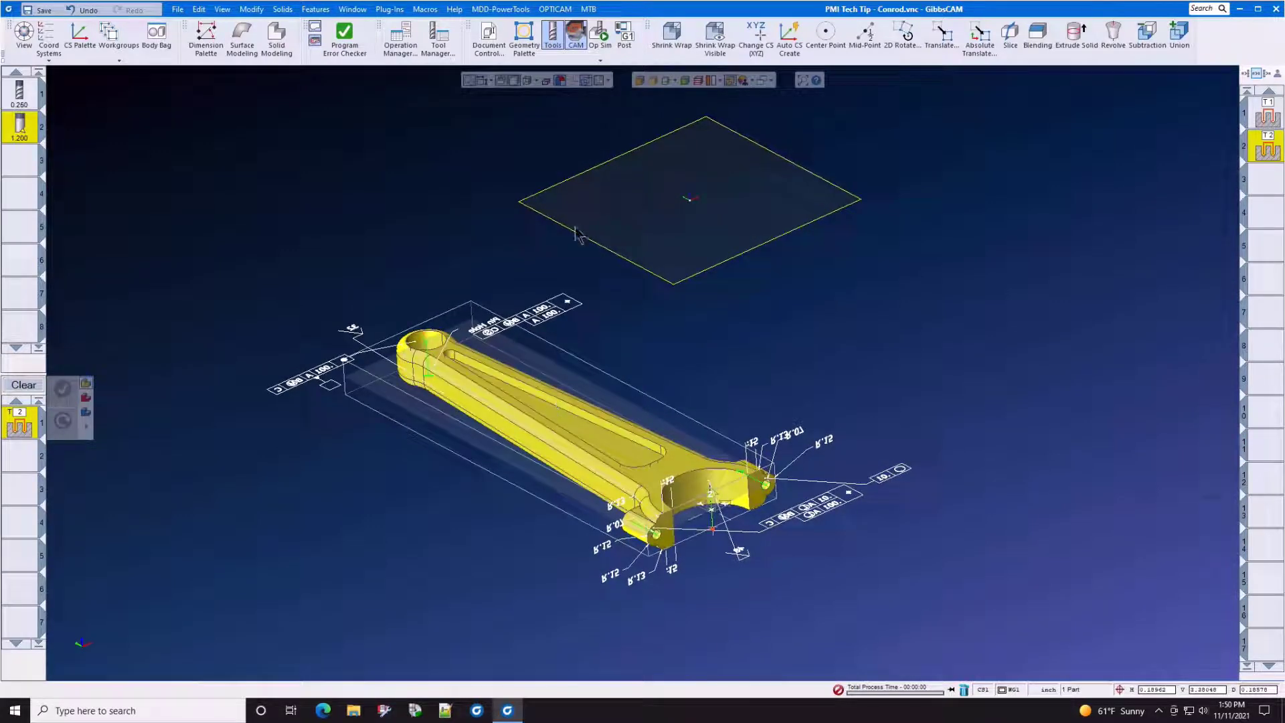
pyautogui.click(606, 34)
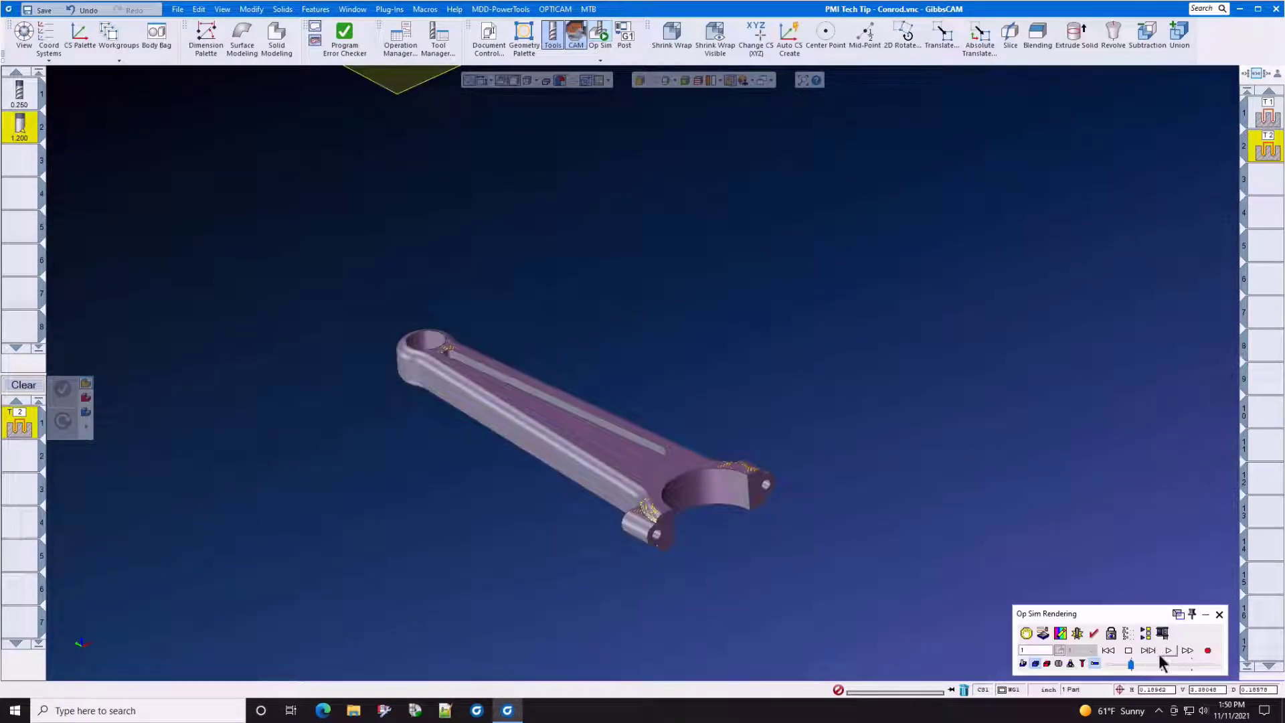
pyautogui.click(1165, 650)
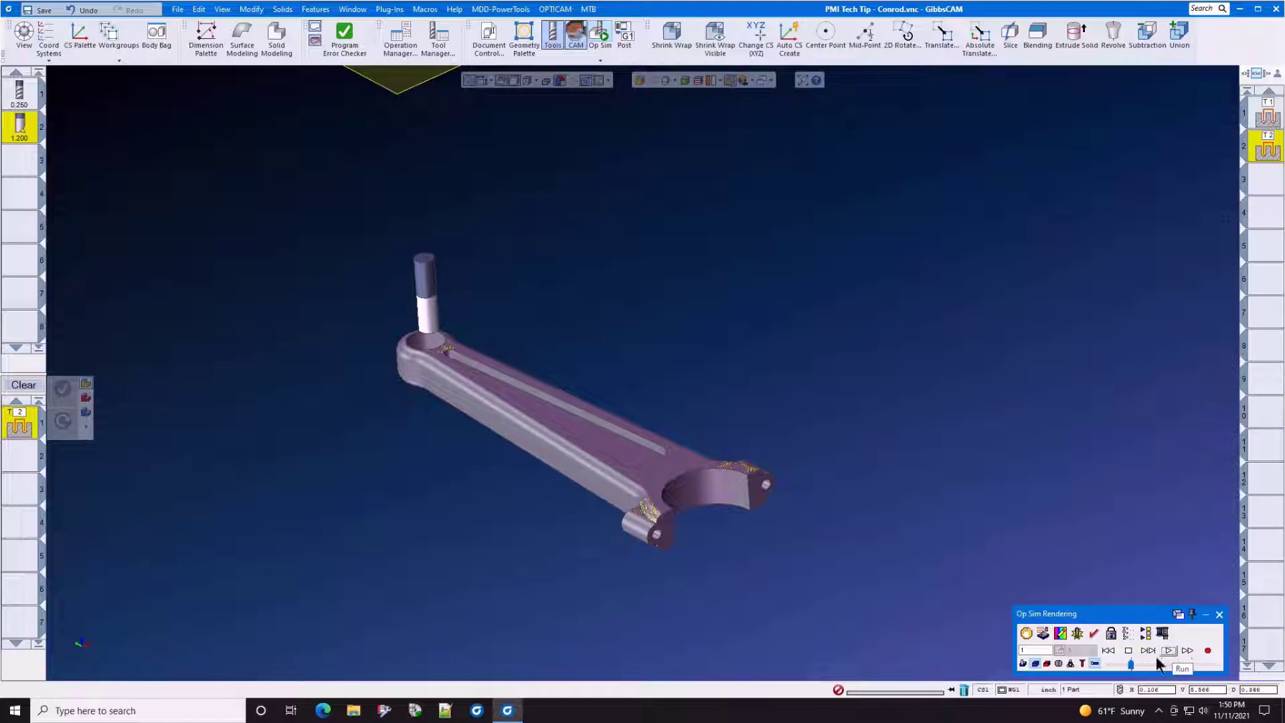
pyautogui.moveTo(1133, 664); pyautogui.dragTo(1142, 665)
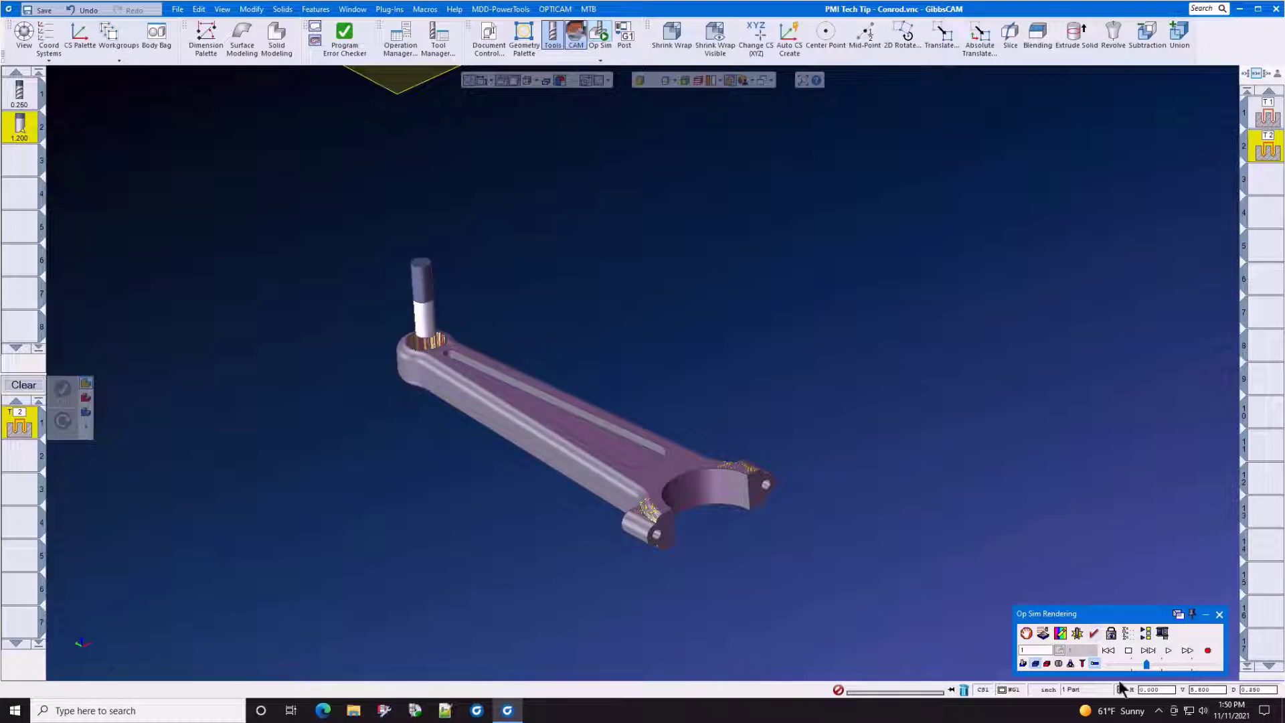
pyautogui.moveTo(1147, 664); pyautogui.dragTo(1132, 663)
pyautogui.click(1166, 652)
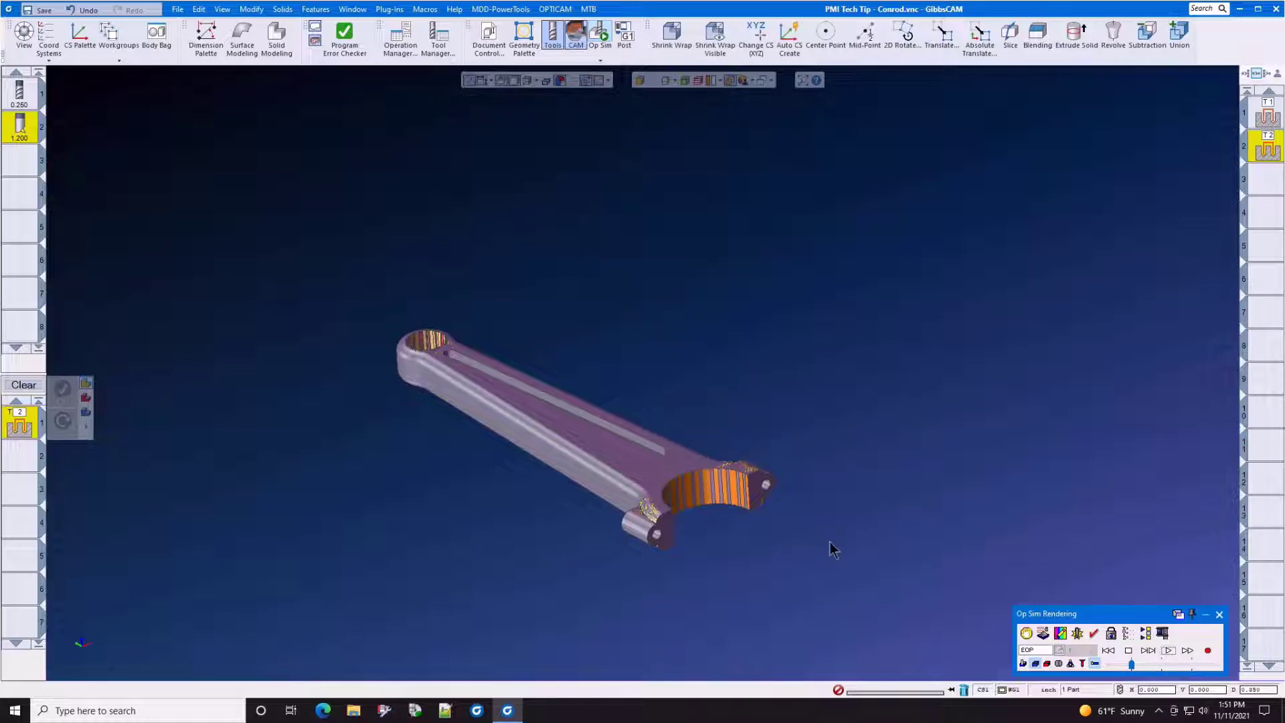
# Inspect the simulated cuts in both bores from a steeper angle, close the simulation, and deselect the rod body
pyautogui.moveTo(830, 542); pyautogui.dragTo(841, 527, button='middle')
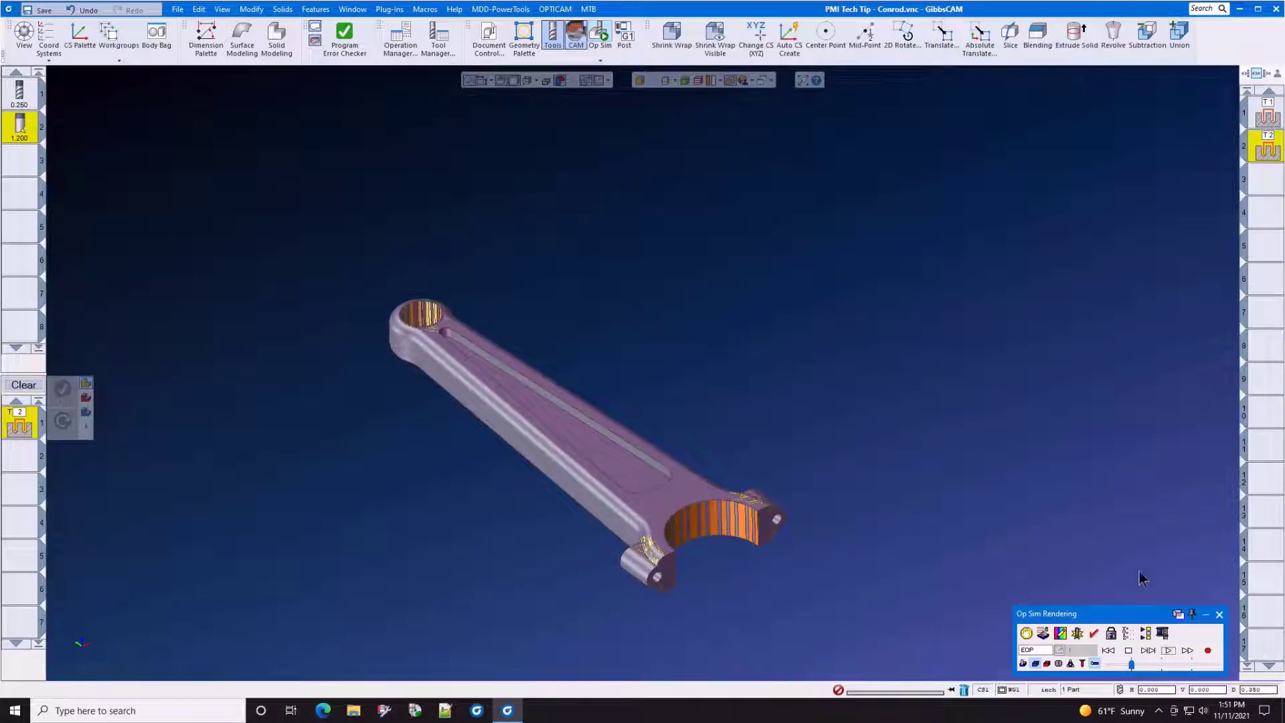
pyautogui.click(1220, 614)
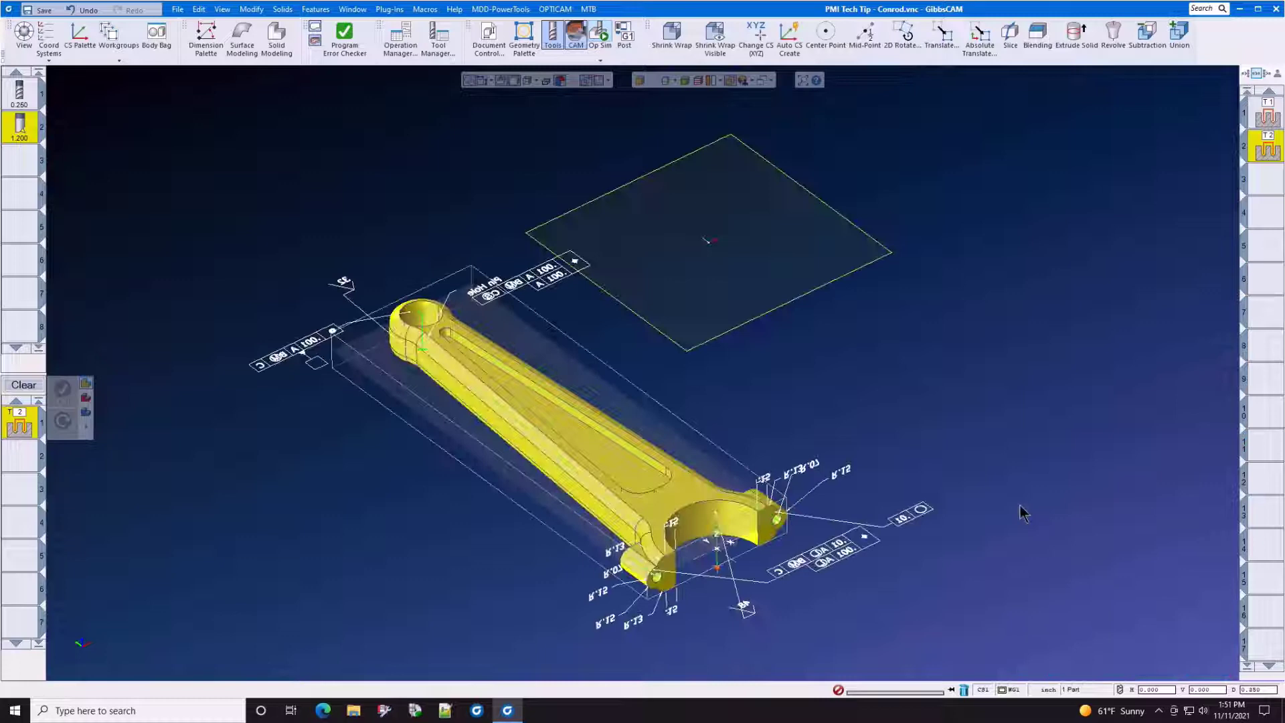
pyautogui.click(990, 422)
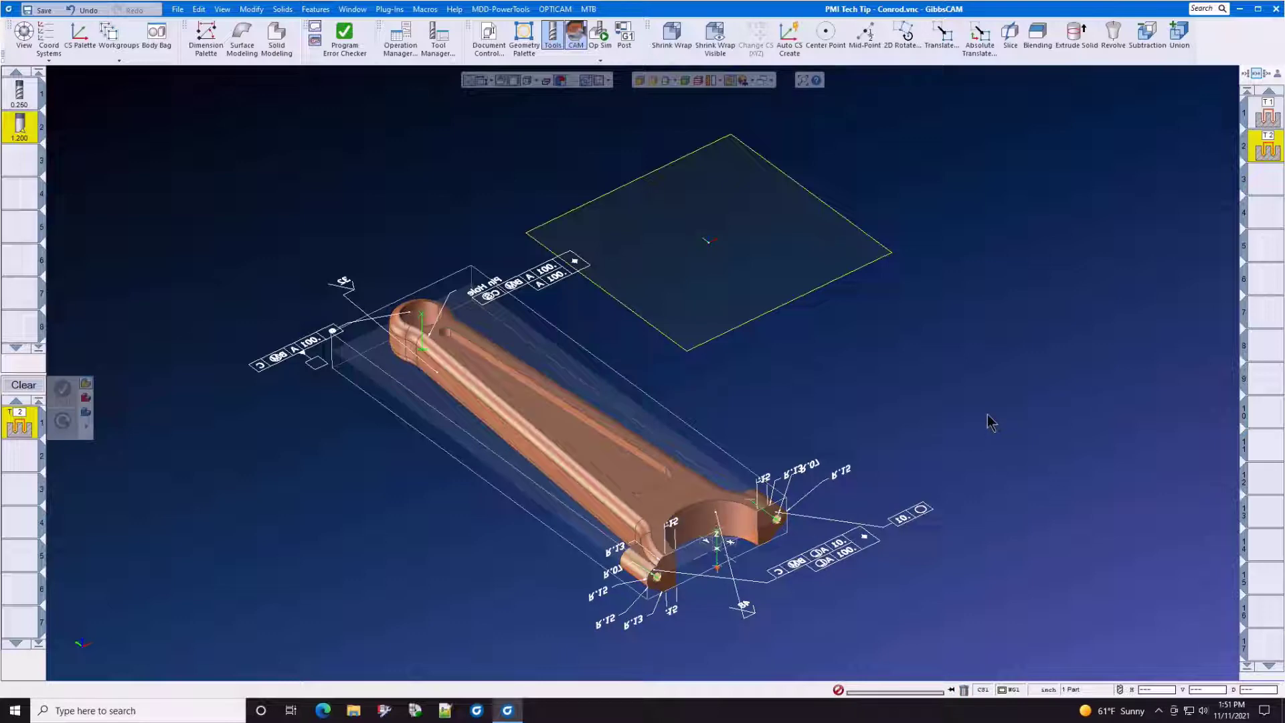